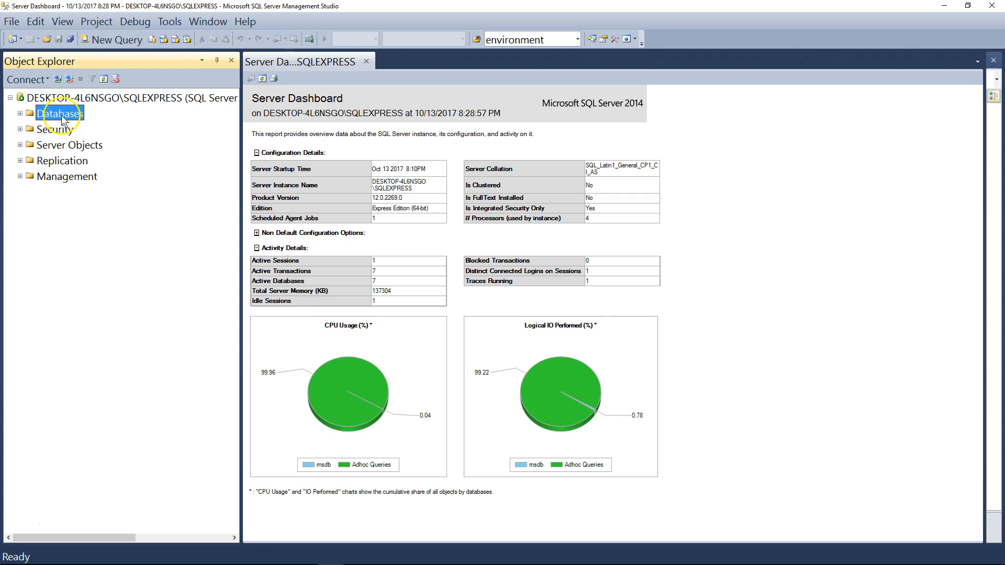
- Expand the Databases folder of the SQLEXPRESS server to list its databases
click(10, 98)
click(10, 99)
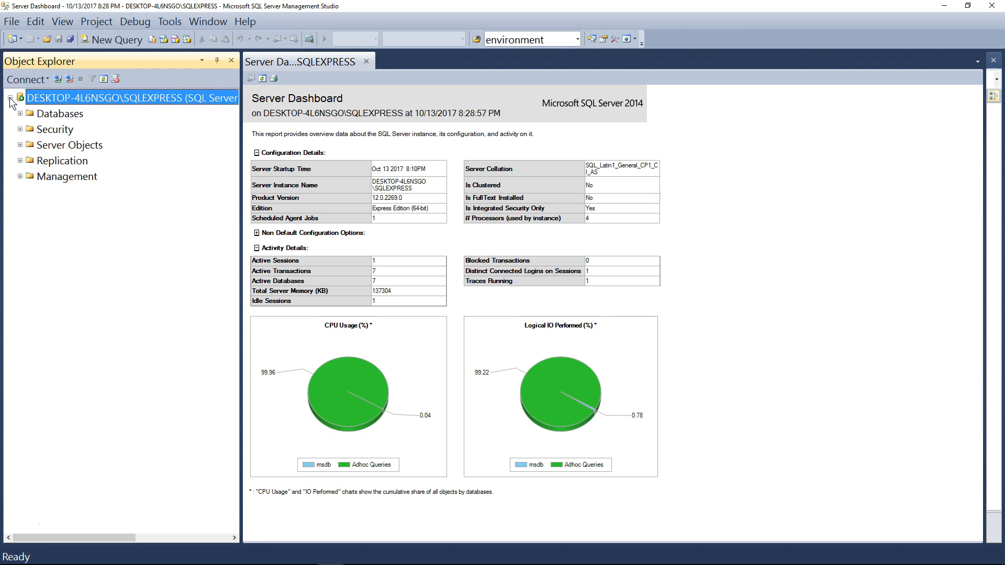
click(49, 114)
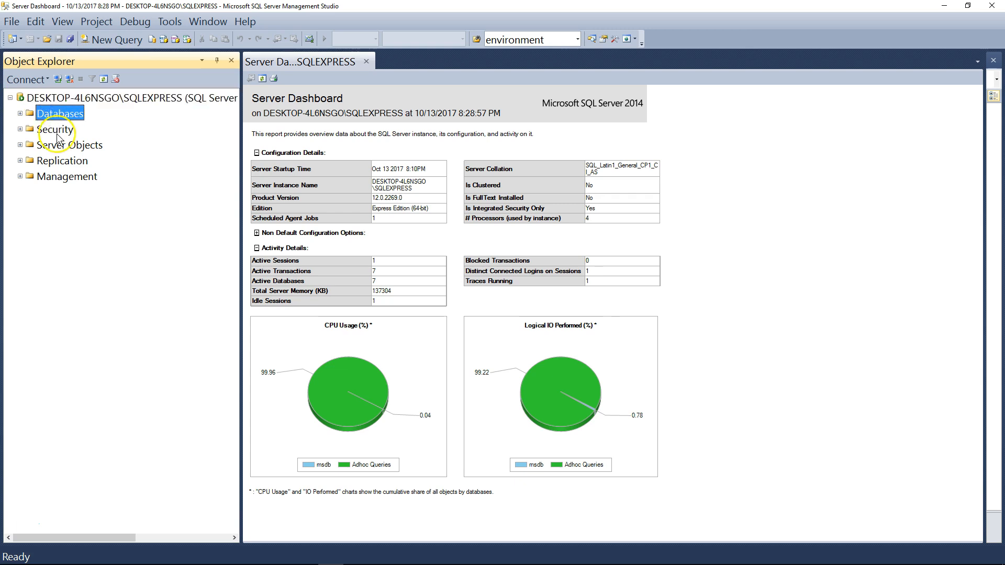
click(58, 135)
click(62, 116)
click(20, 114)
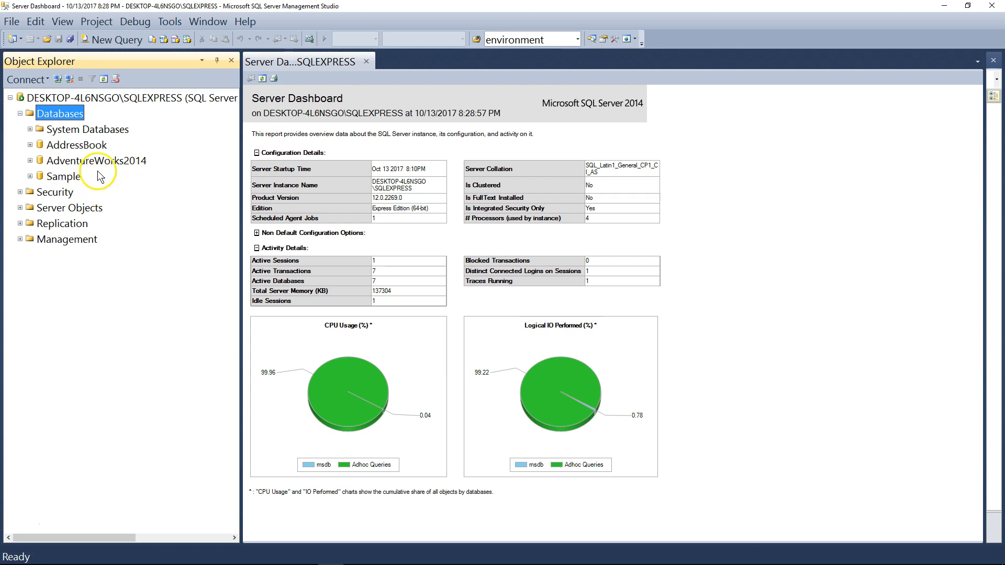
- Start creating a new database on the server and place its setup dialog within the window
right_click(64, 115)
click(121, 120)
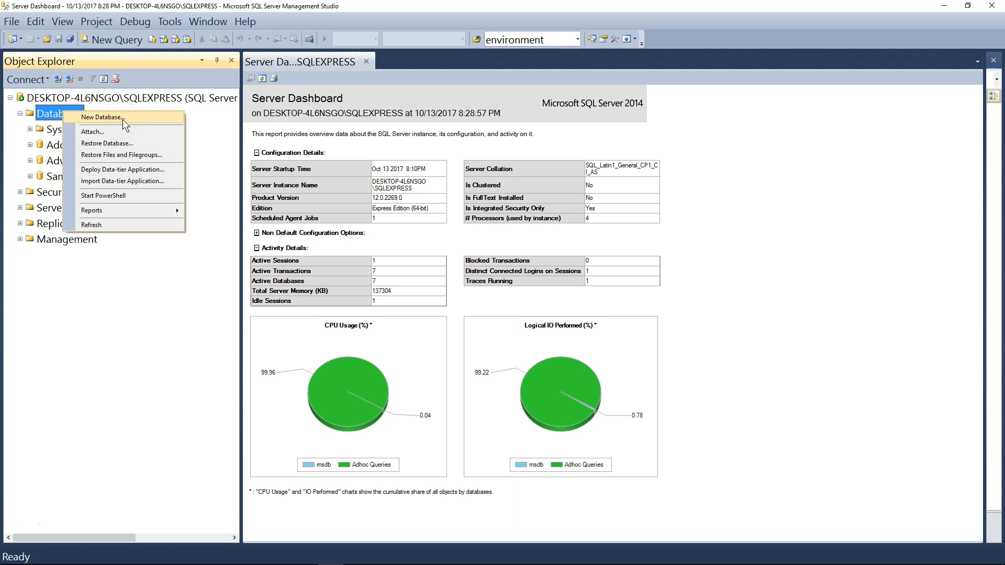
click(123, 119)
click(392, 106)
drag(395, 95, 394, 79)
drag(578, 335, 845, 341)
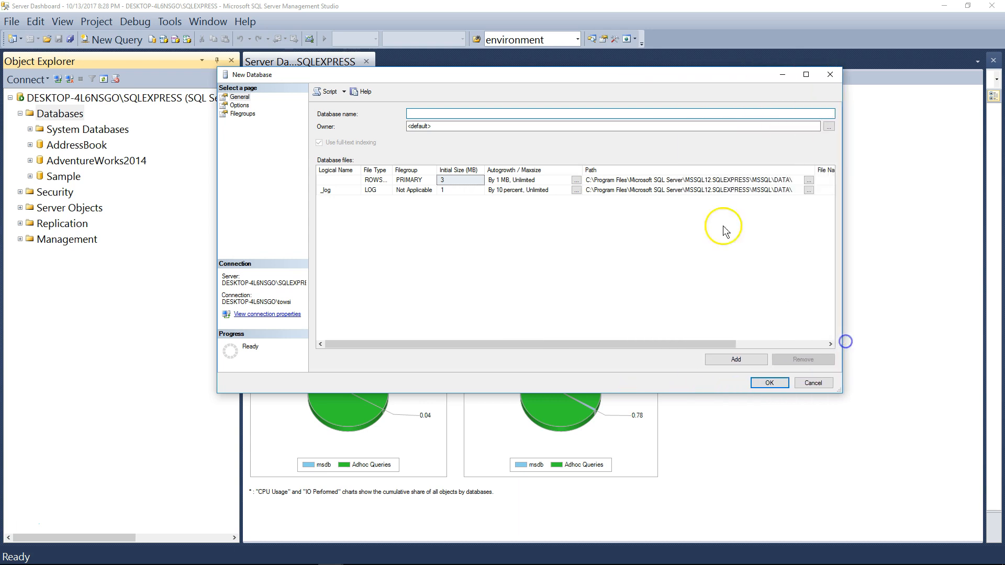
drag(592, 70, 540, 80)
- Examine the new database's data and log file settings: file type, filegroup, initial size, autogrowth and storage path
click(321, 190)
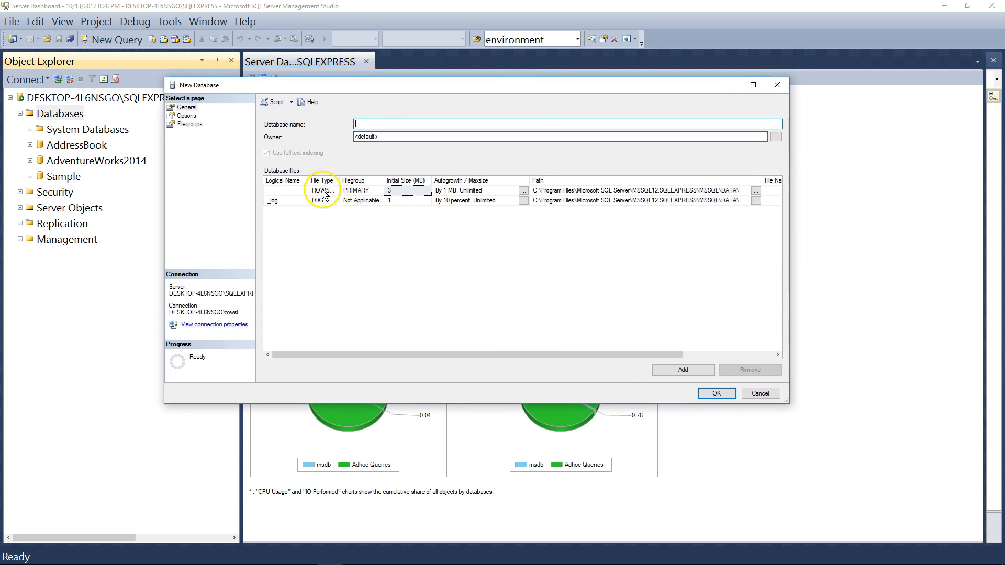
click(353, 191)
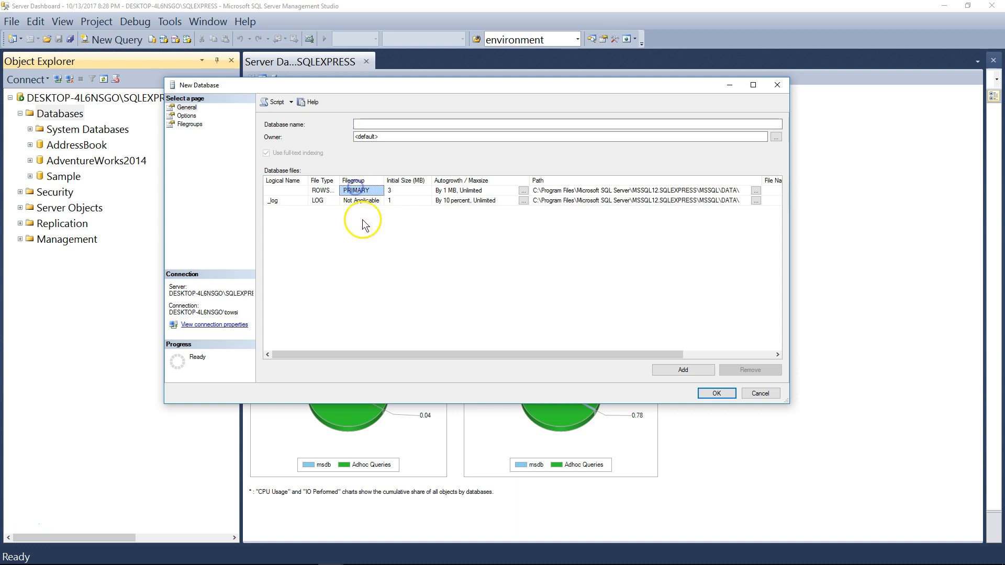
click(321, 203)
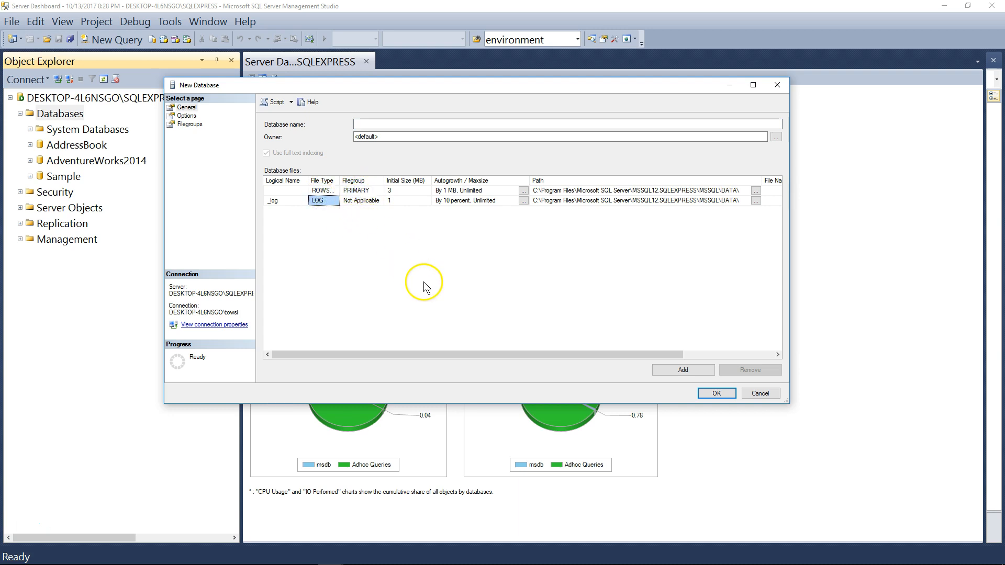
click(401, 201)
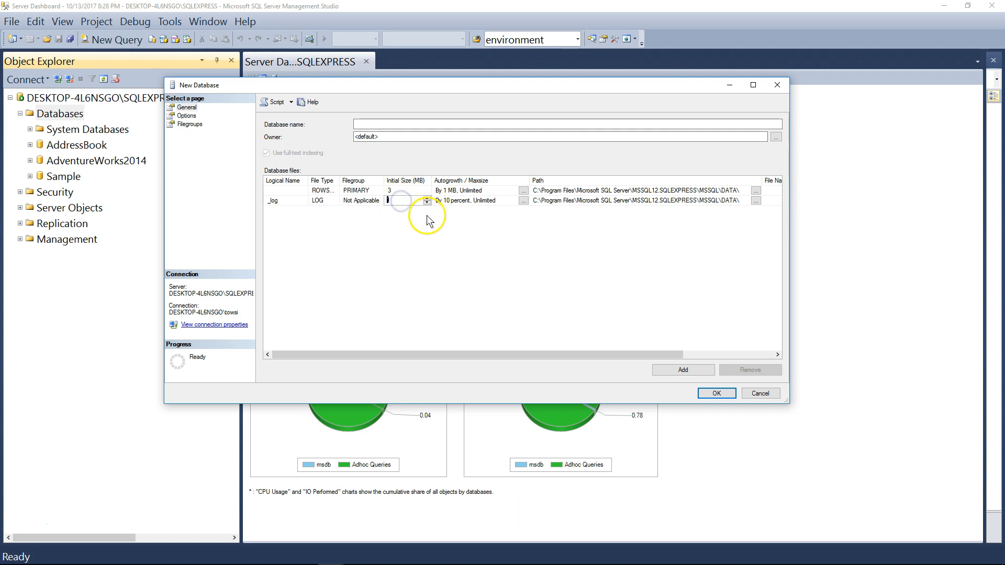
click(472, 229)
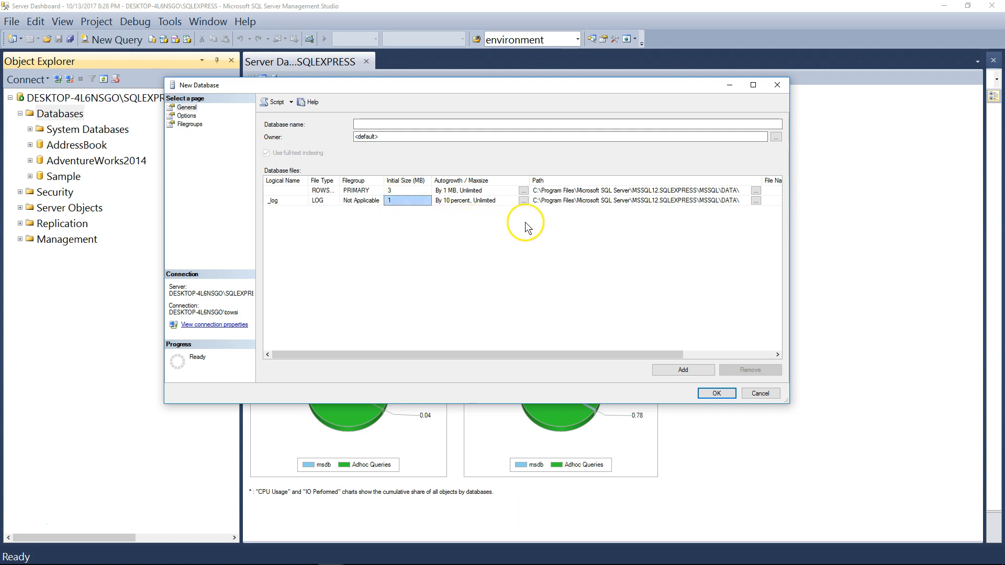
click(467, 192)
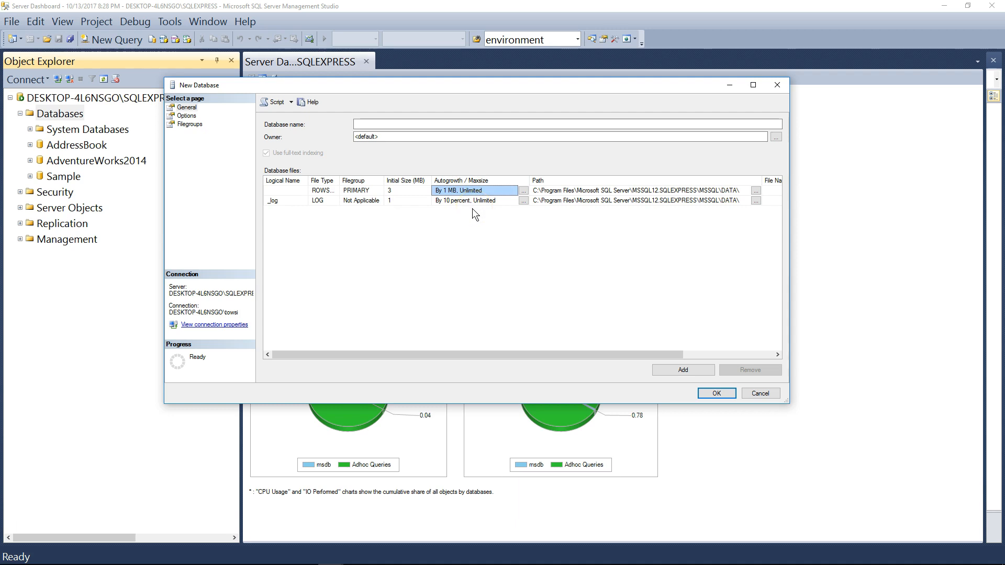
click(470, 202)
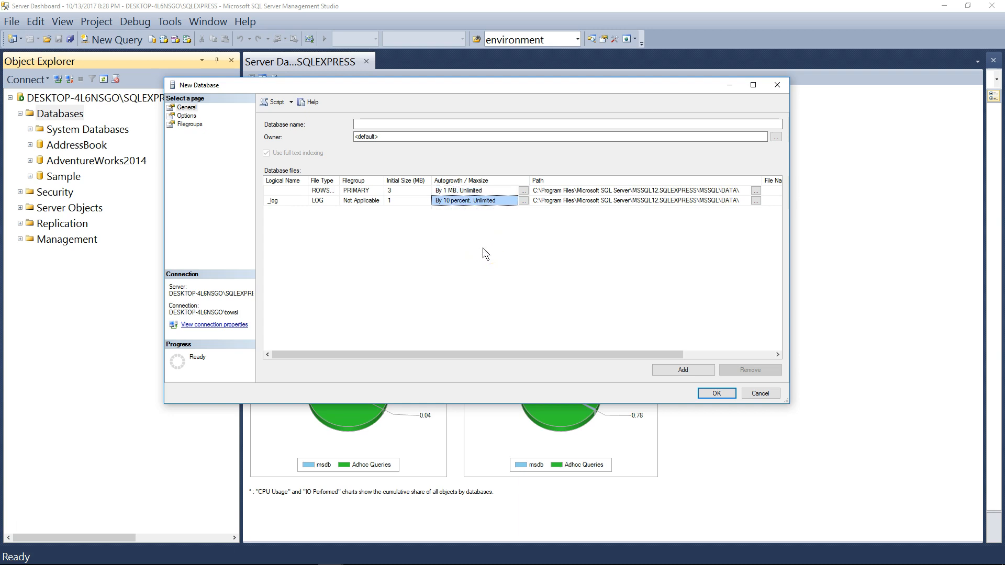
click(685, 369)
drag(669, 355, 760, 355)
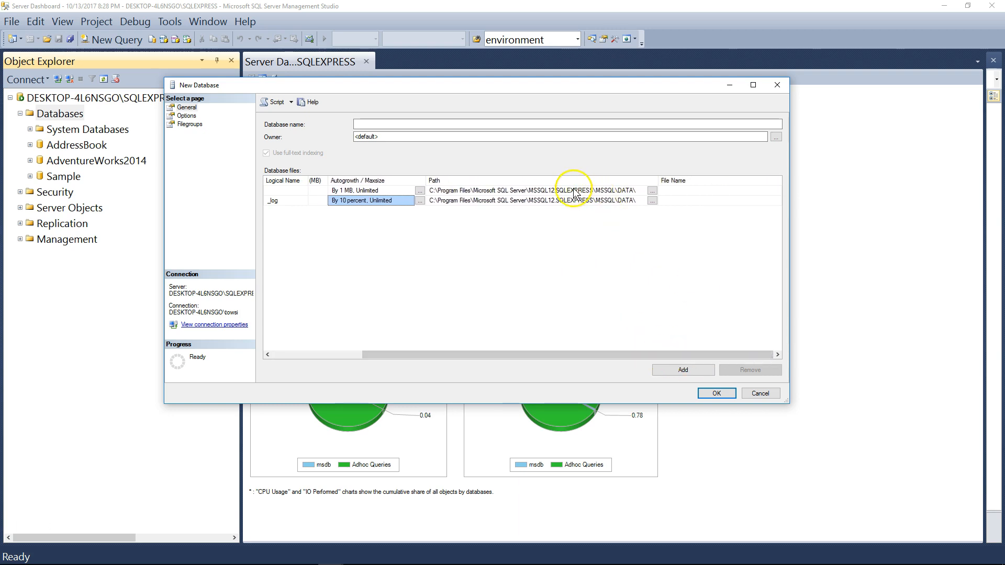
click(572, 190)
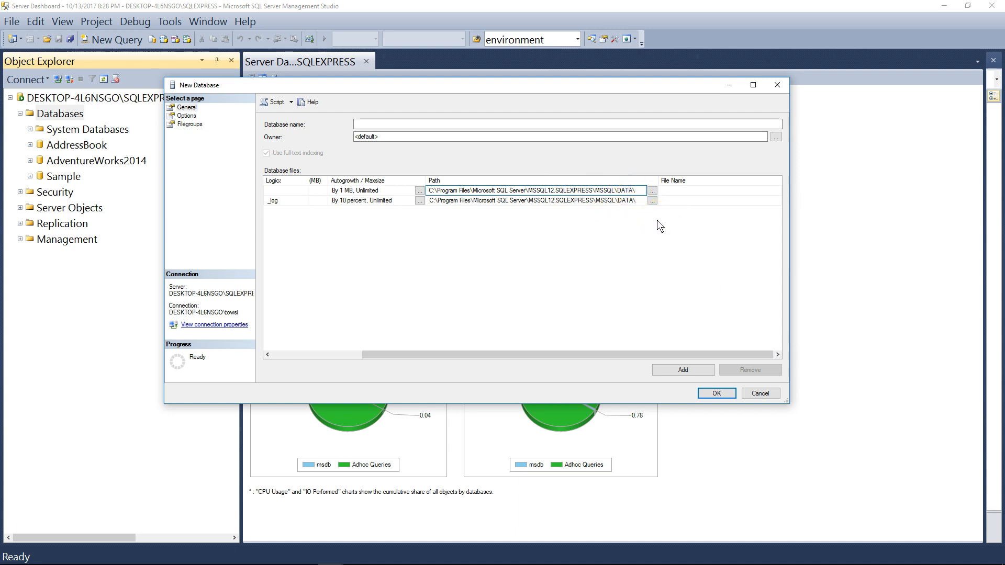
- Name the new database mydbase, keep the default owner and create it
click(378, 125)
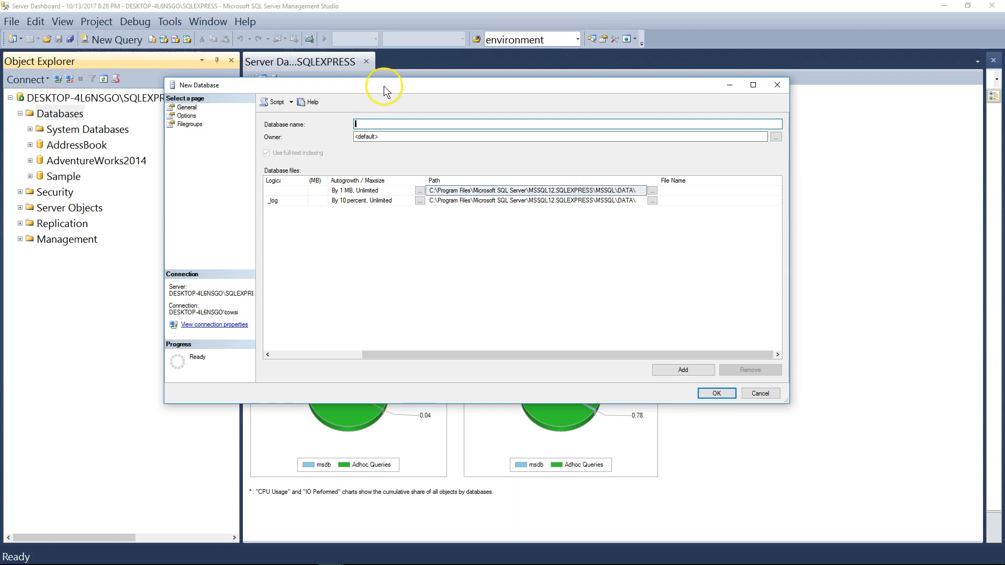
drag(384, 86, 418, 95)
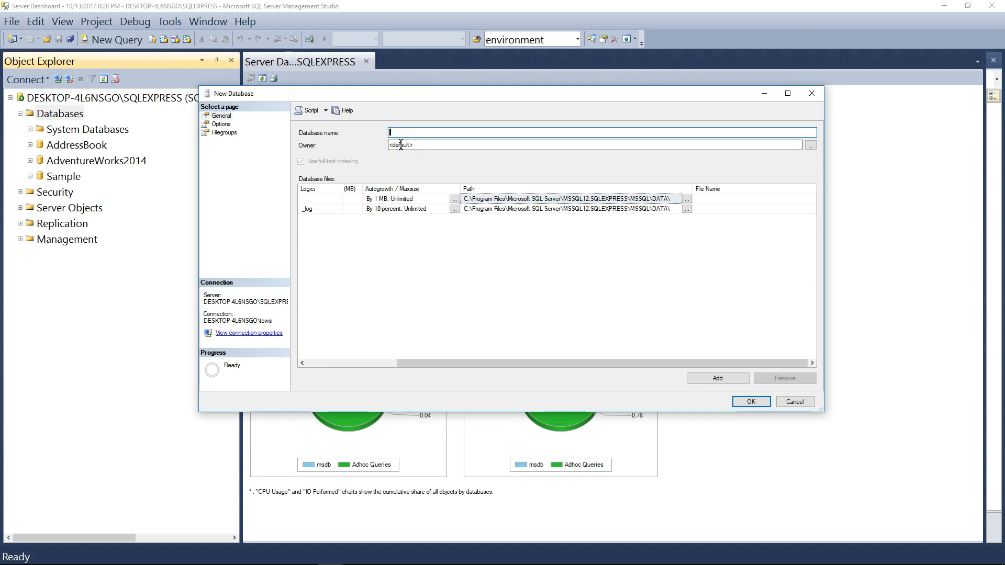
text(mydbase)
click(438, 145)
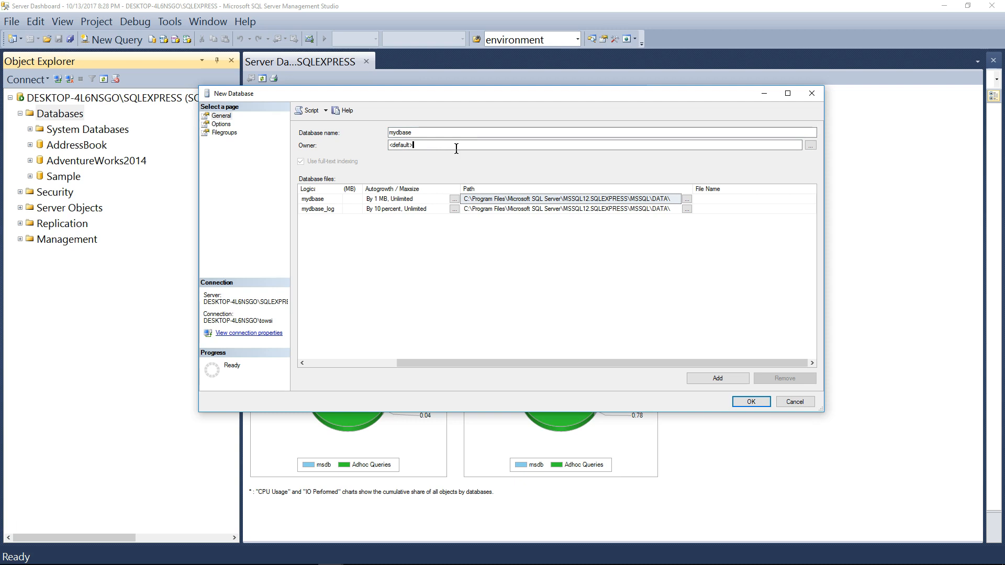
click(751, 403)
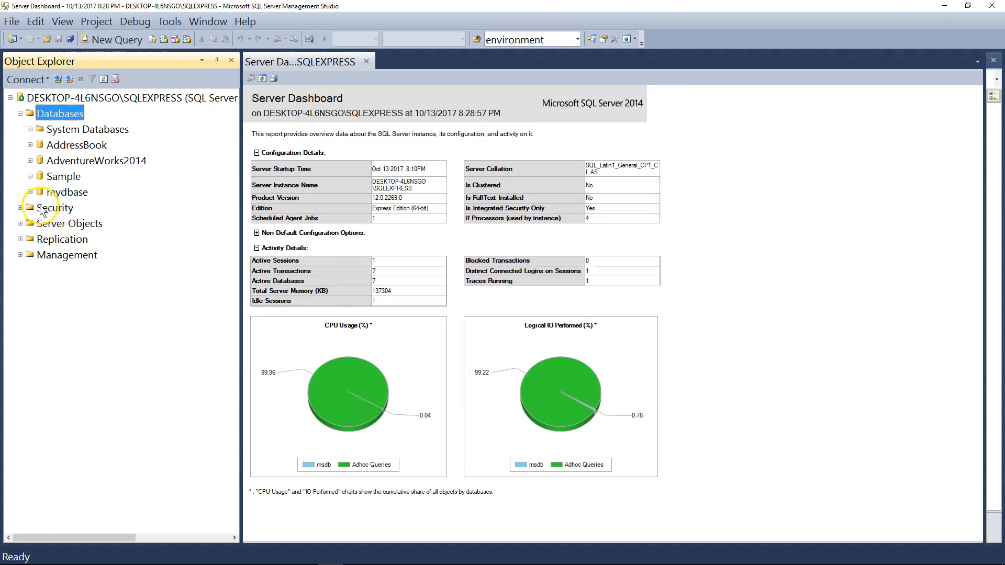
- Expand mydbase and its Tables folder, and start designing a new regular table there
click(65, 193)
click(30, 193)
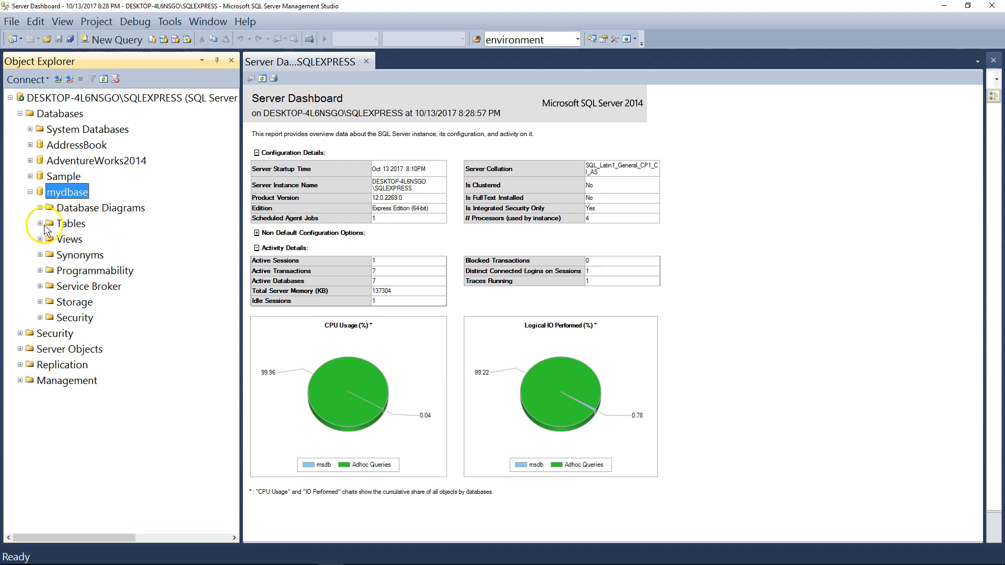
click(70, 229)
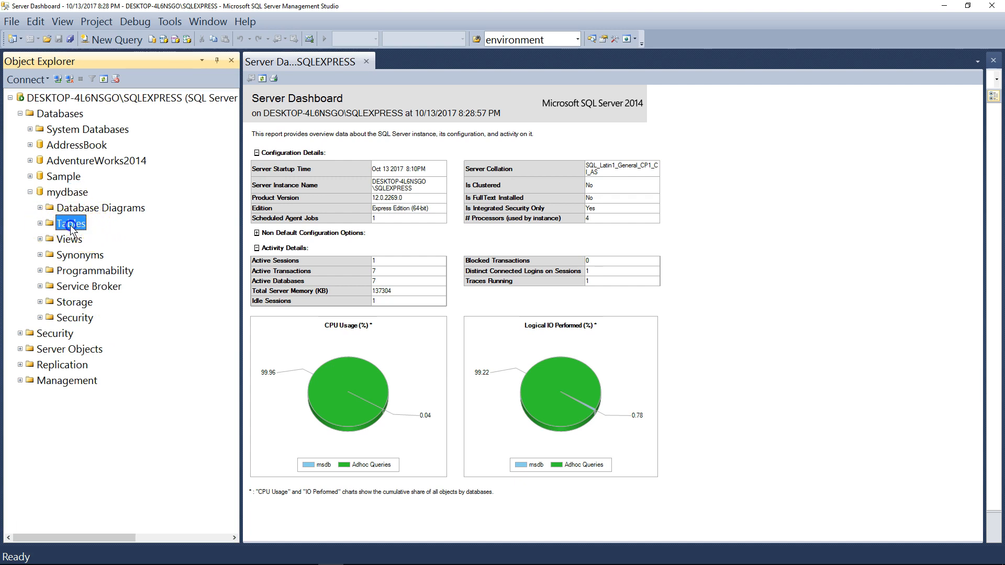
click(41, 224)
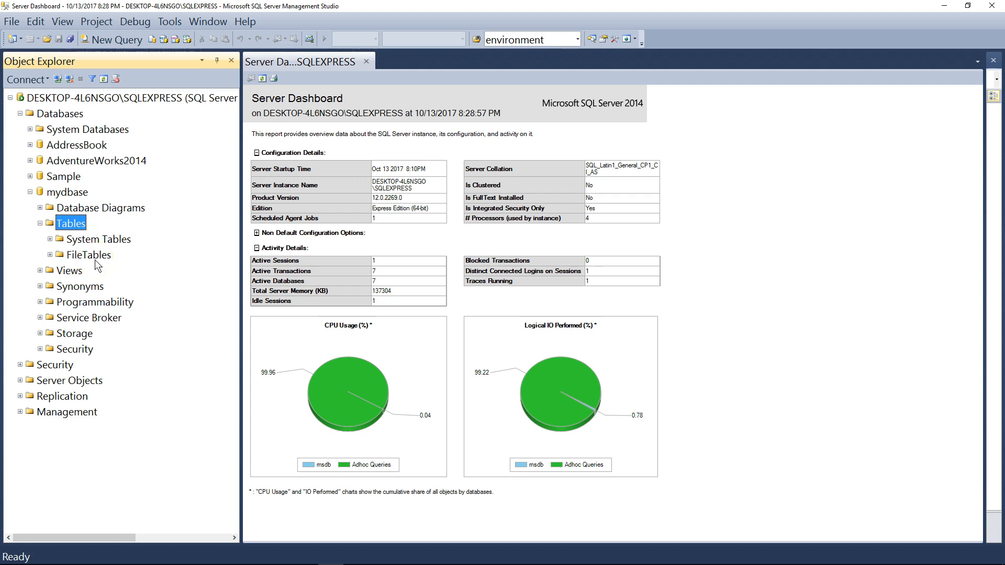
right_click(67, 222)
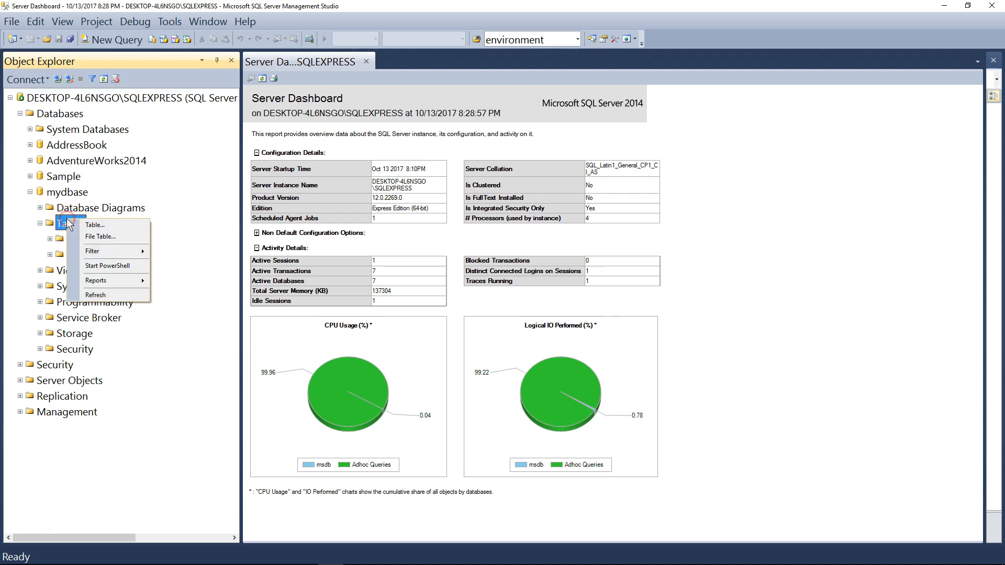
click(104, 227)
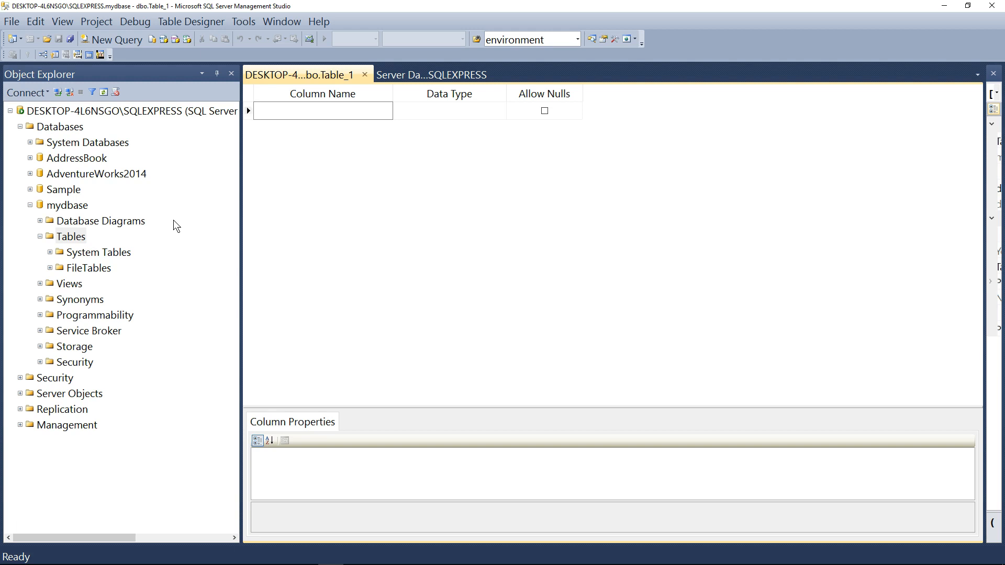
- Define the table's first column as id with data type int and disallow nulls
text(id)
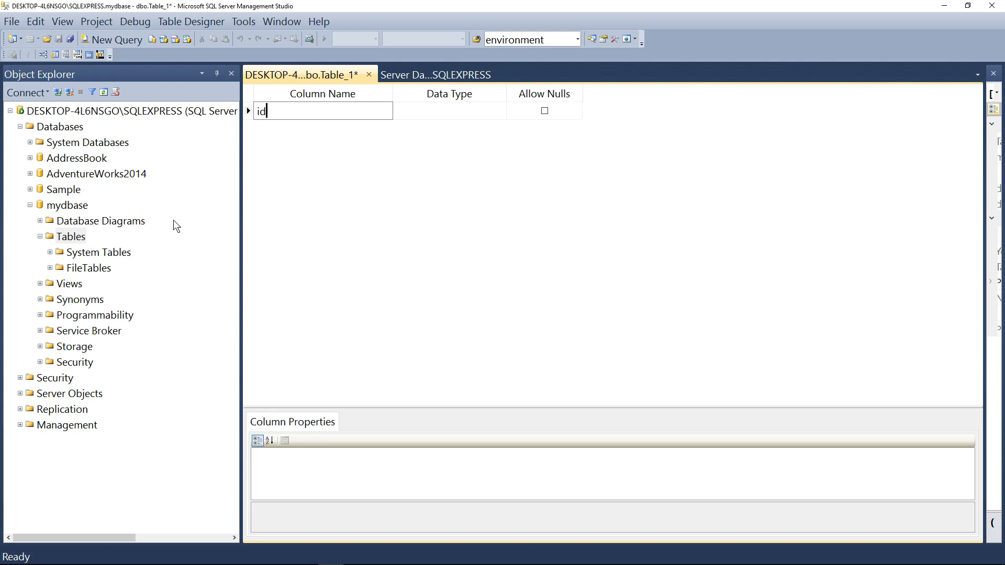
key(Tab)
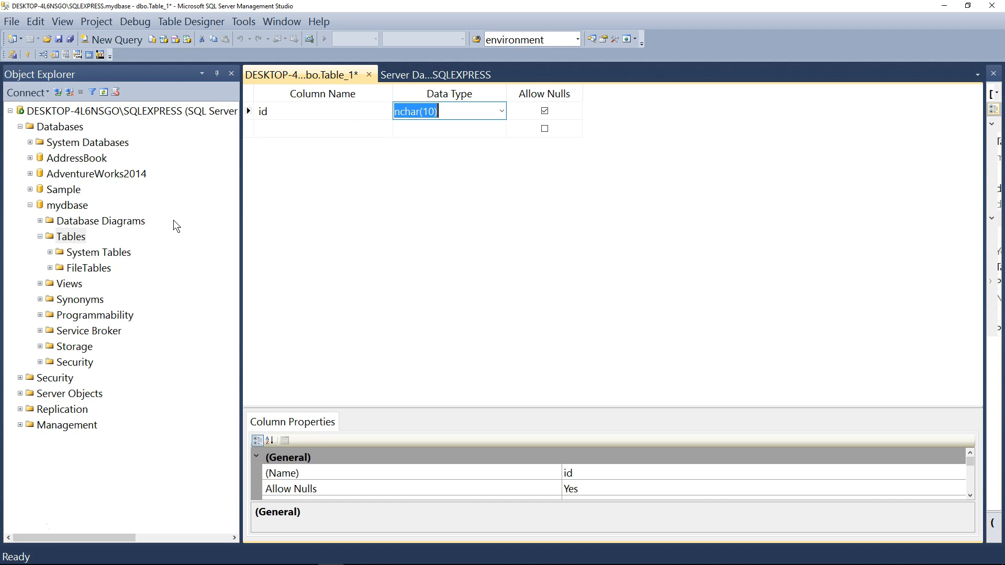
text(int)
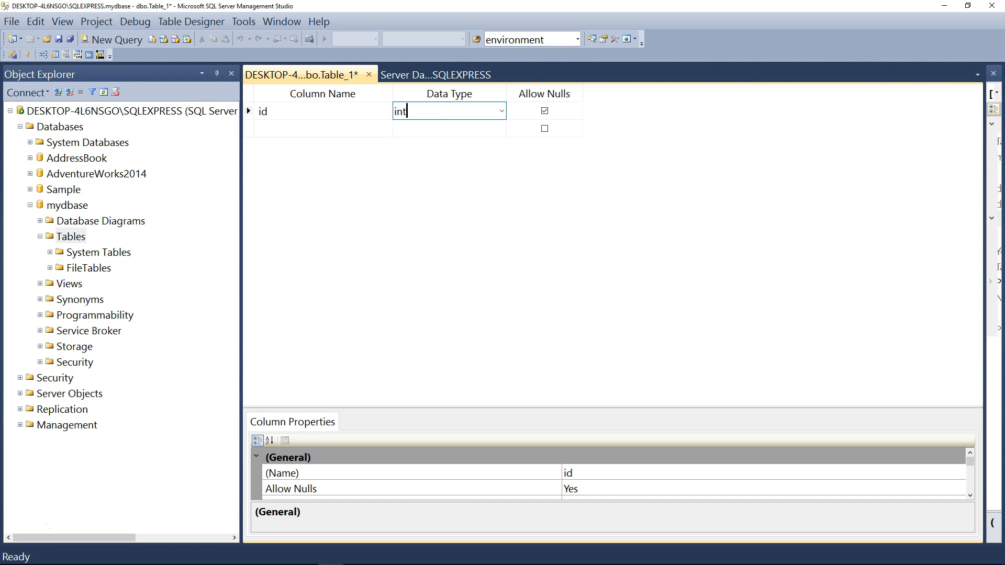
key(Tab)
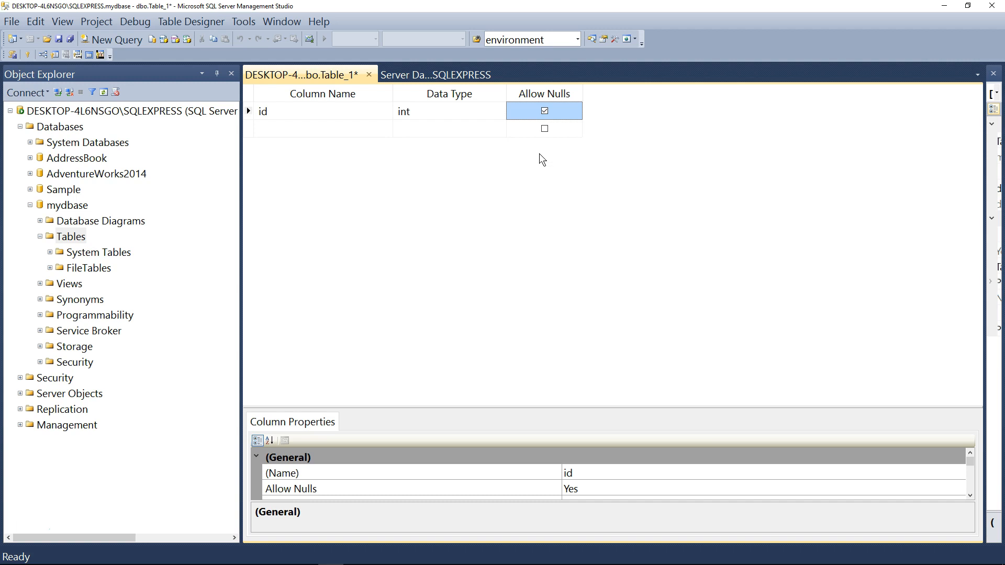
click(544, 110)
- Add a second column called Name with data type varchar(50) and disallow nulls
click(328, 128)
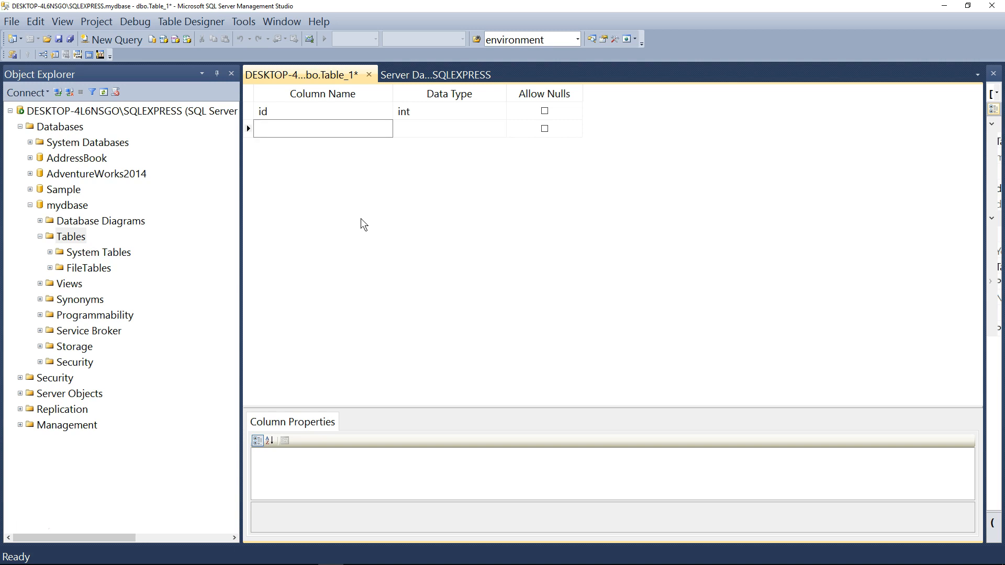
text(Name)
key(Tab)
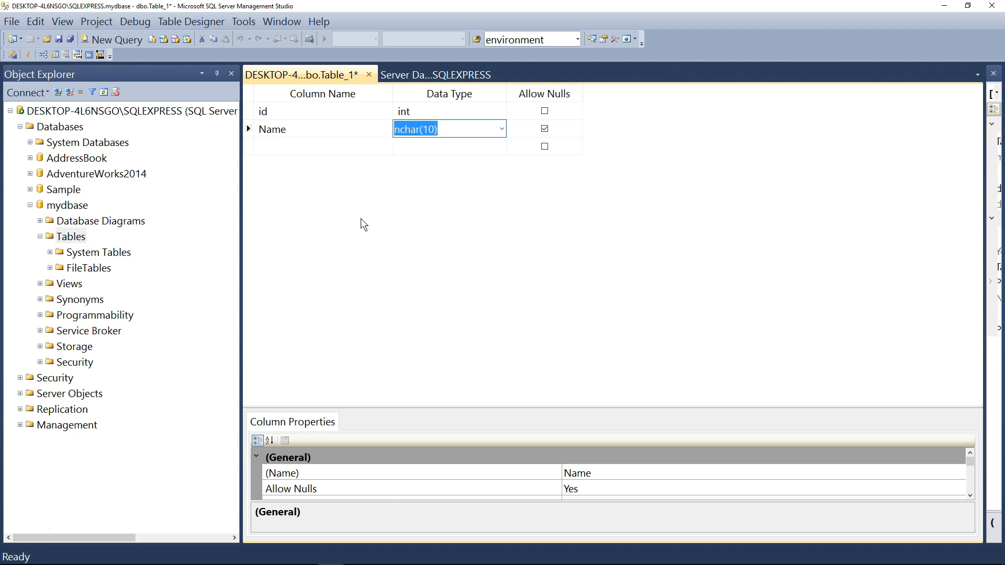
text(varch)
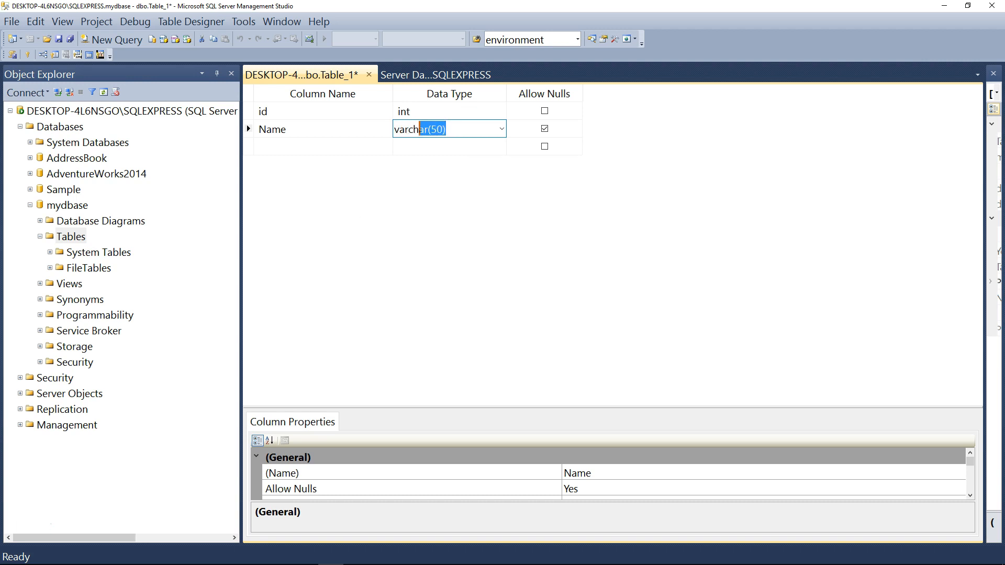
key(Return)
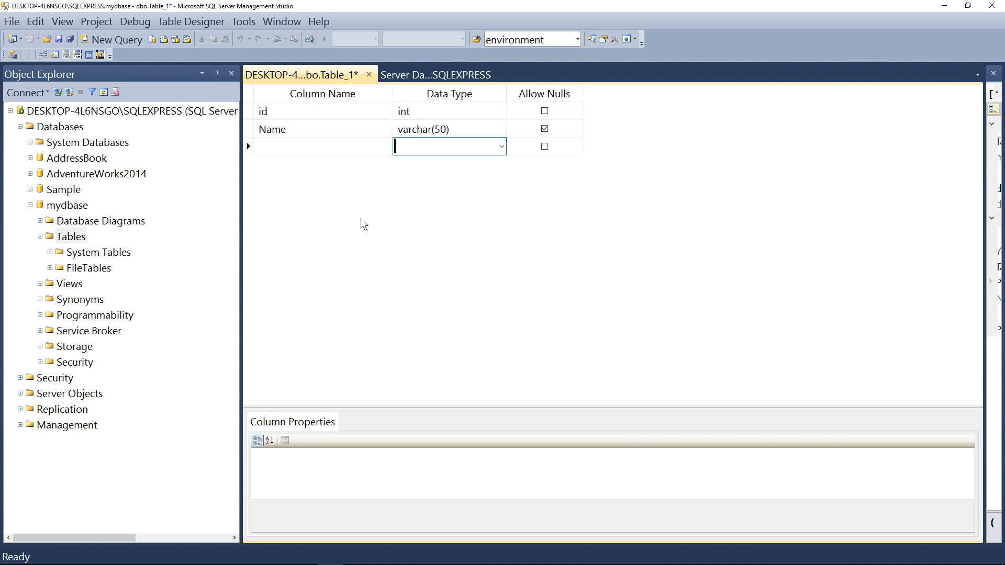
click(463, 129)
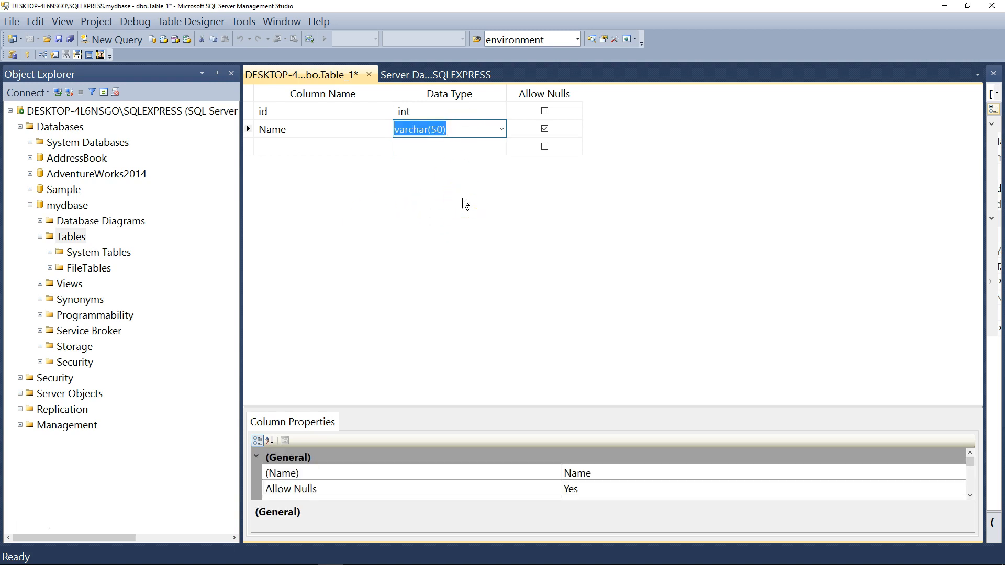
click(462, 198)
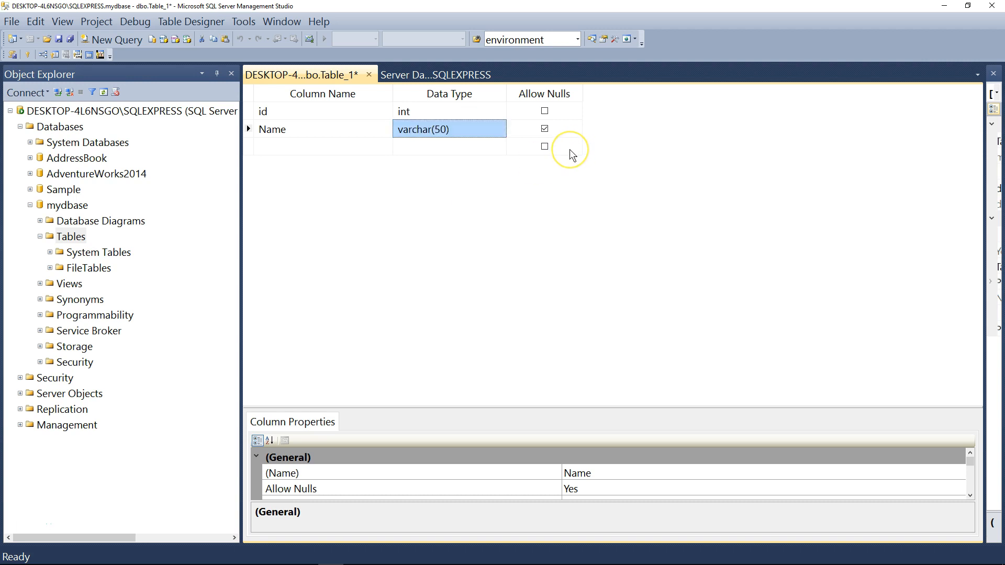
click(544, 130)
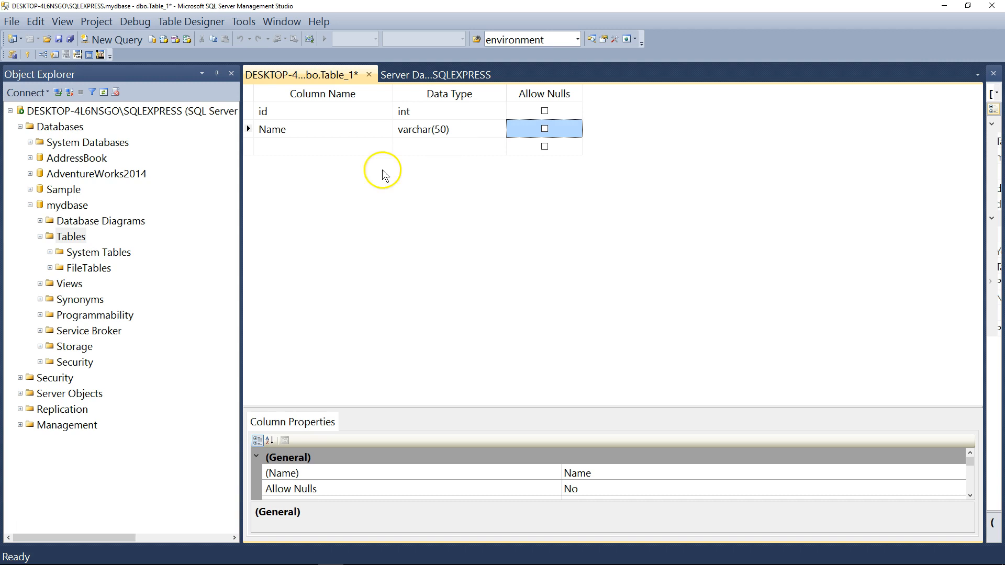
click(279, 151)
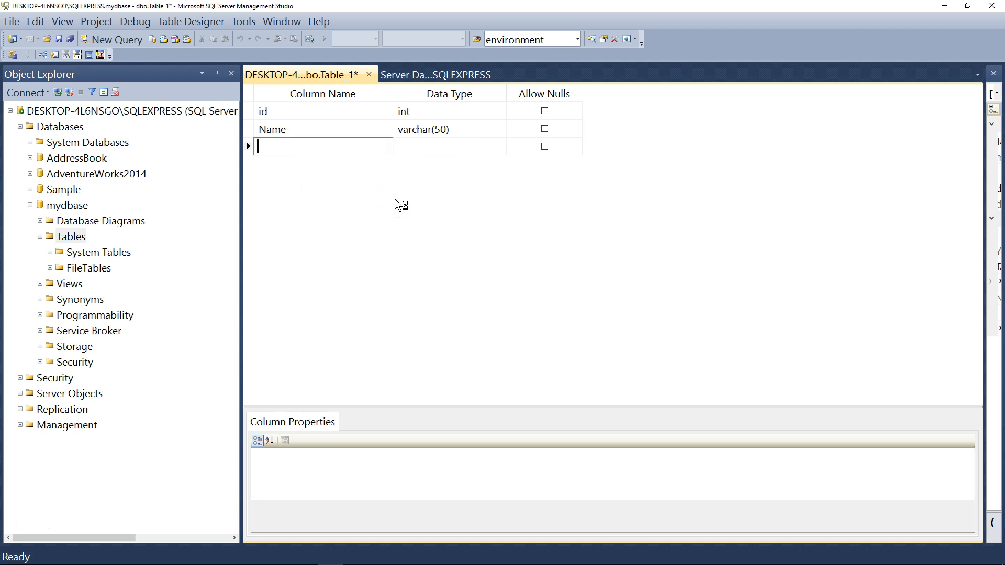
- Add a third column called Title with data type varchar(50), disallow nulls, and save the table as Table_1
text(Title)
key(Tab)
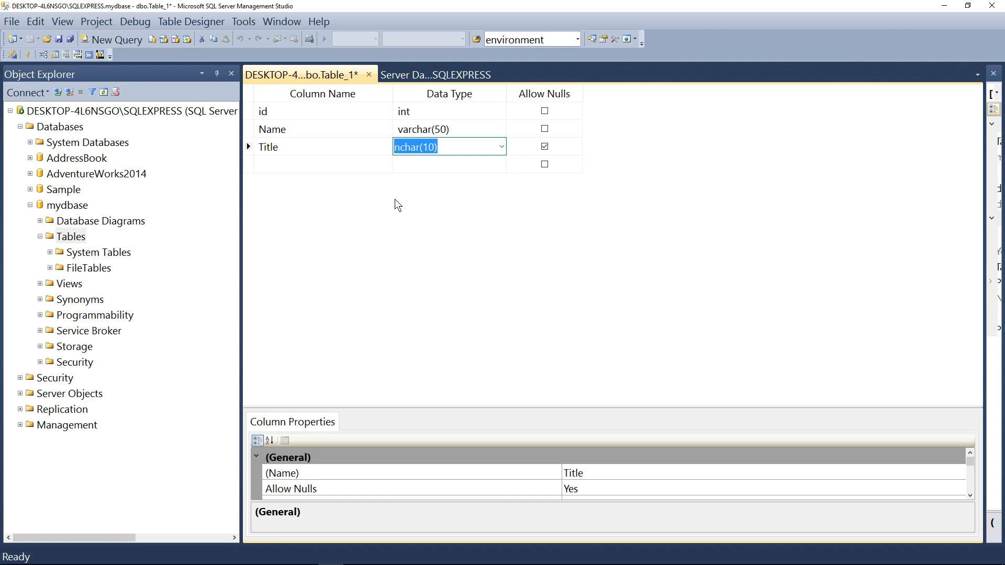
text(var)
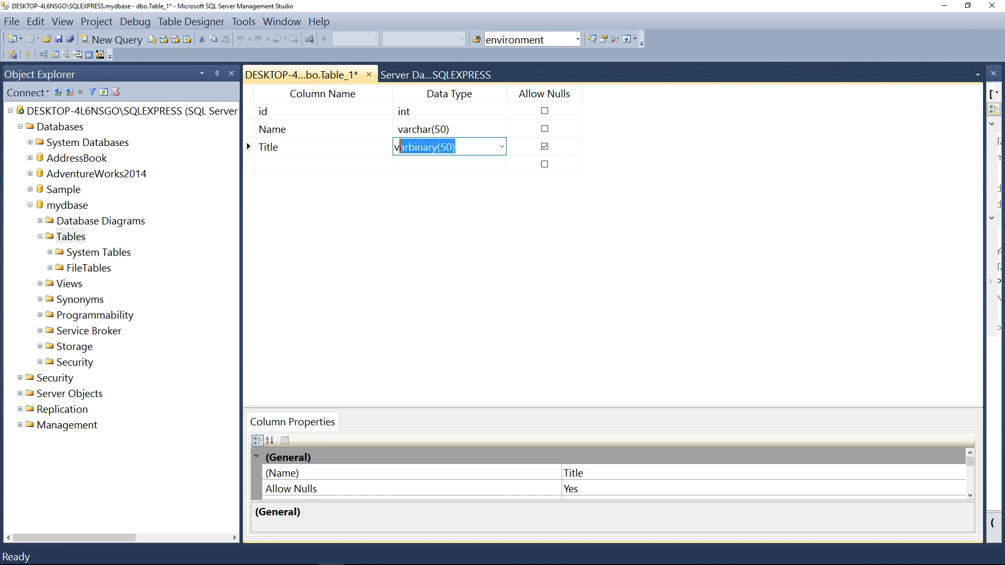
text(char(50)
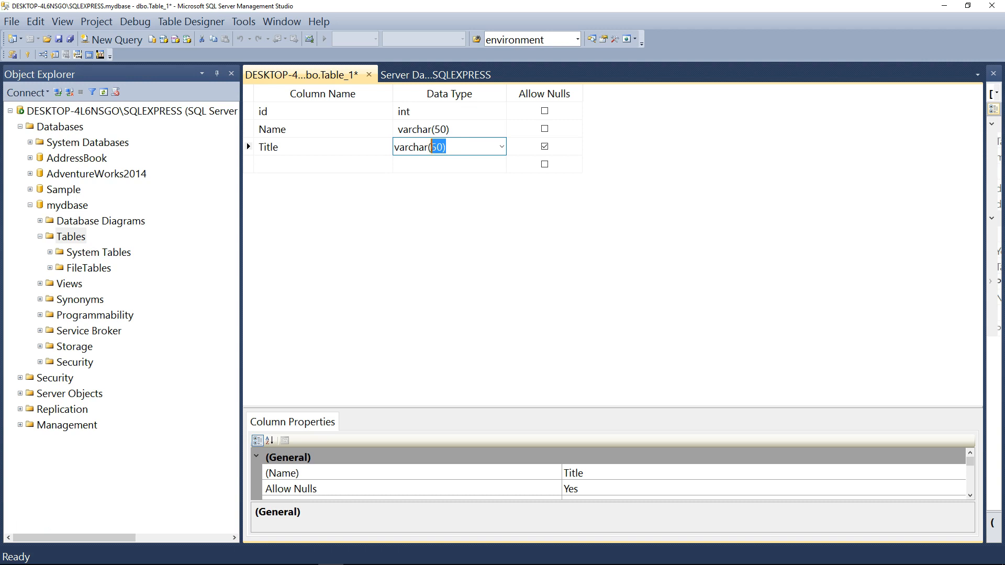
text())
key(Down)
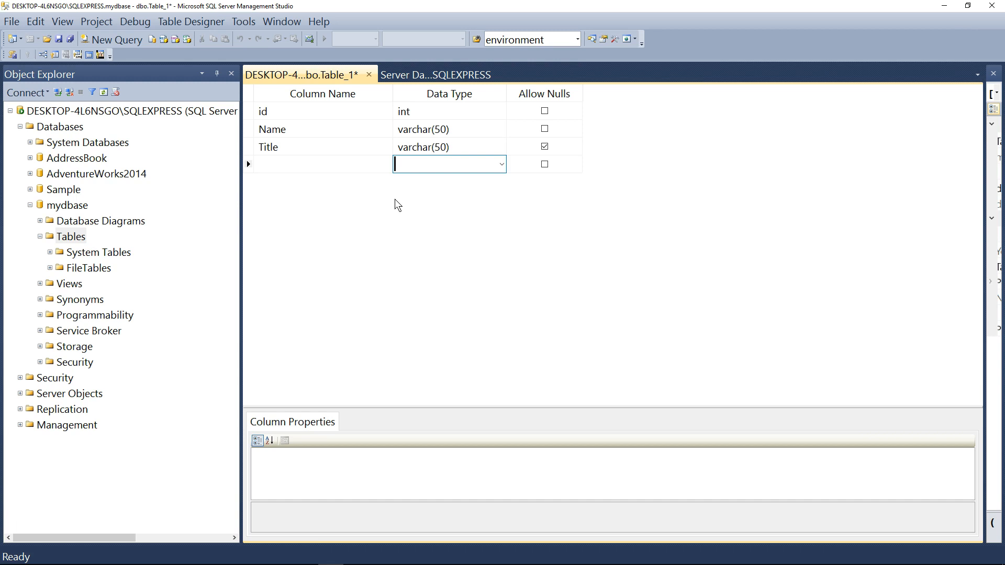
click(544, 147)
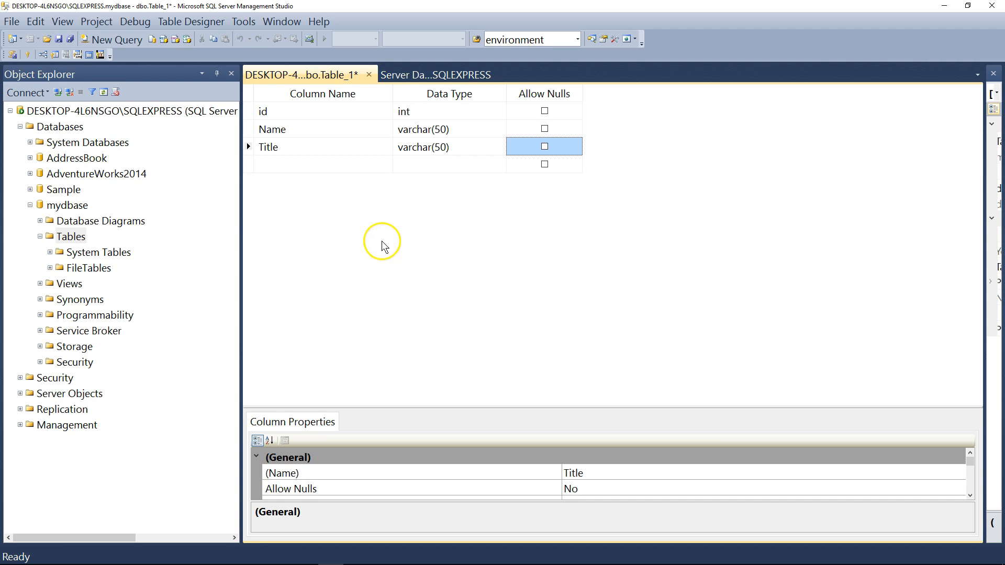
click(59, 40)
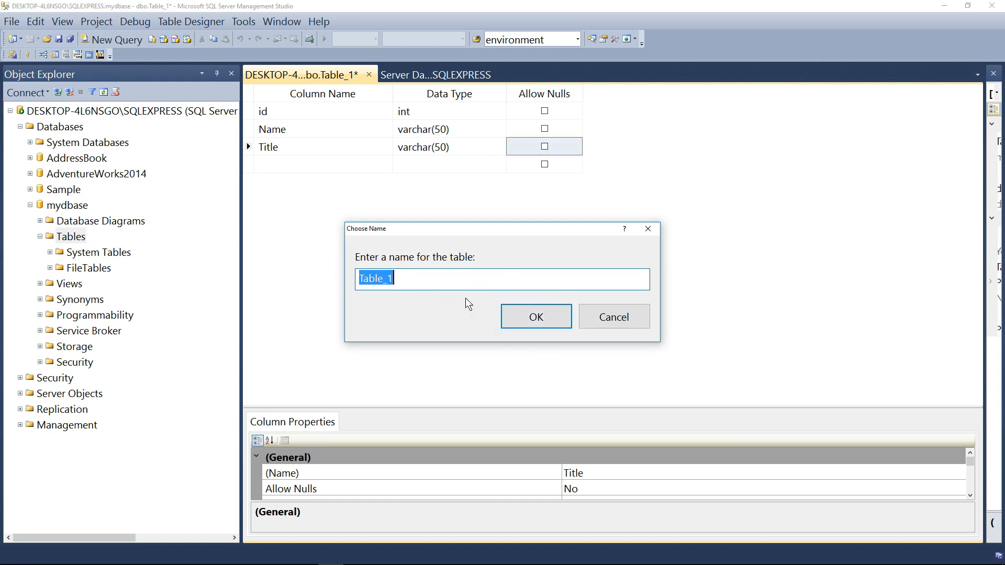
click(542, 315)
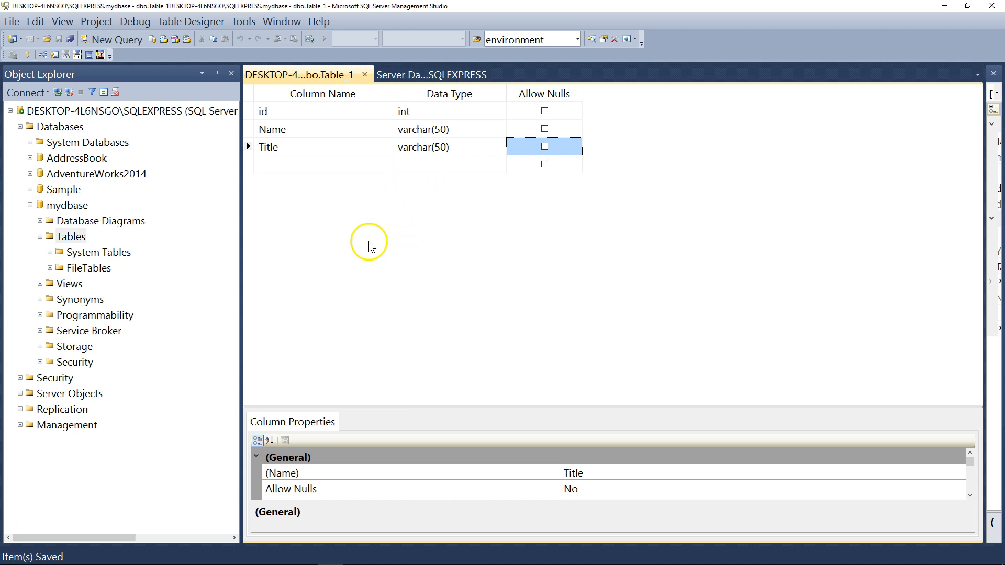
- Set the id column as the table's primary key and save the design change
click(256, 116)
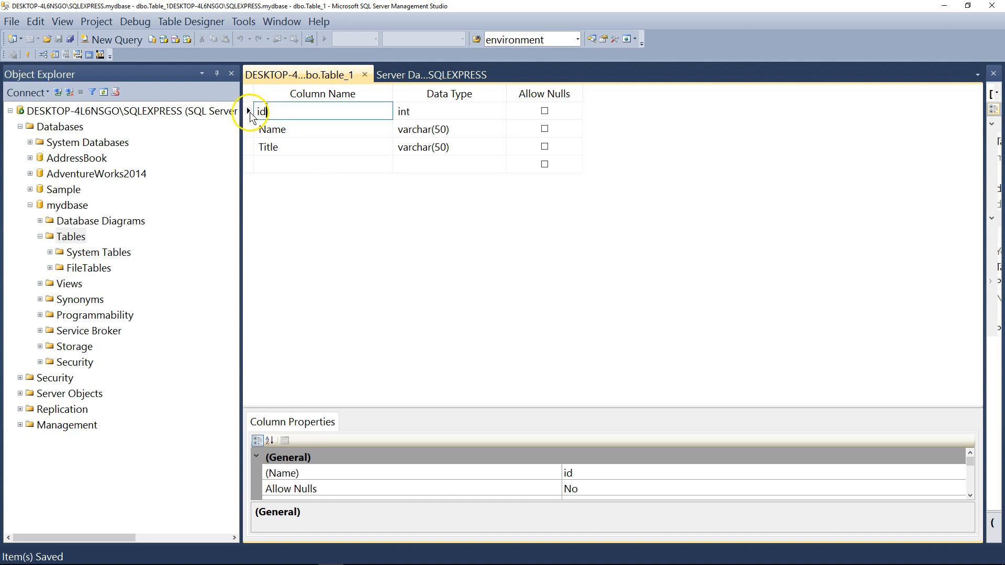
click(250, 112)
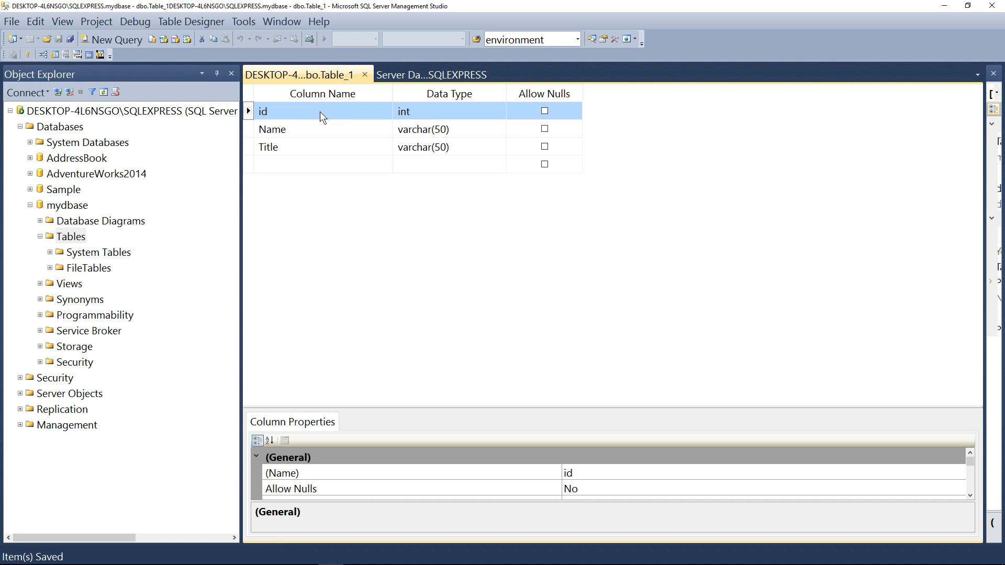
right_click(250, 112)
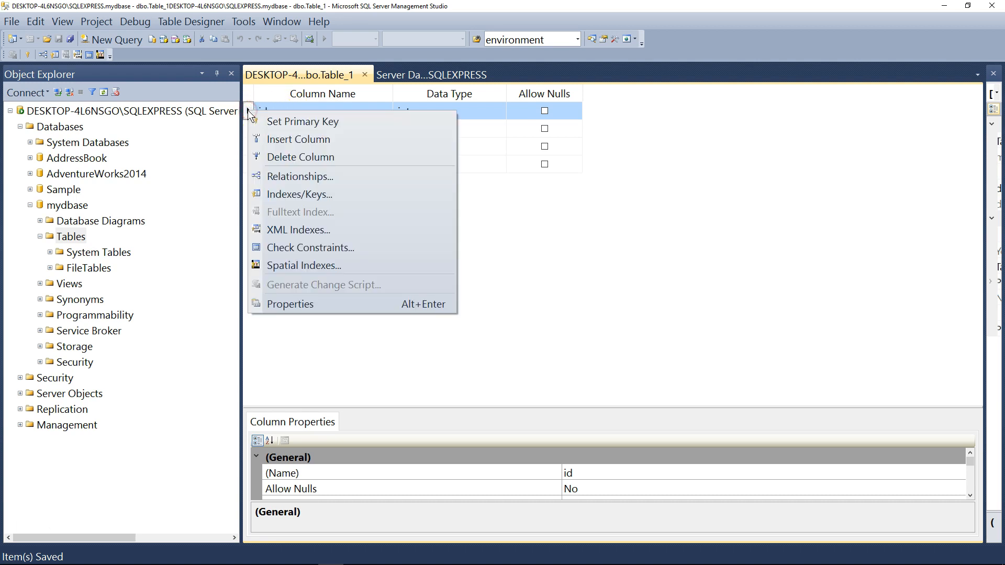
click(286, 126)
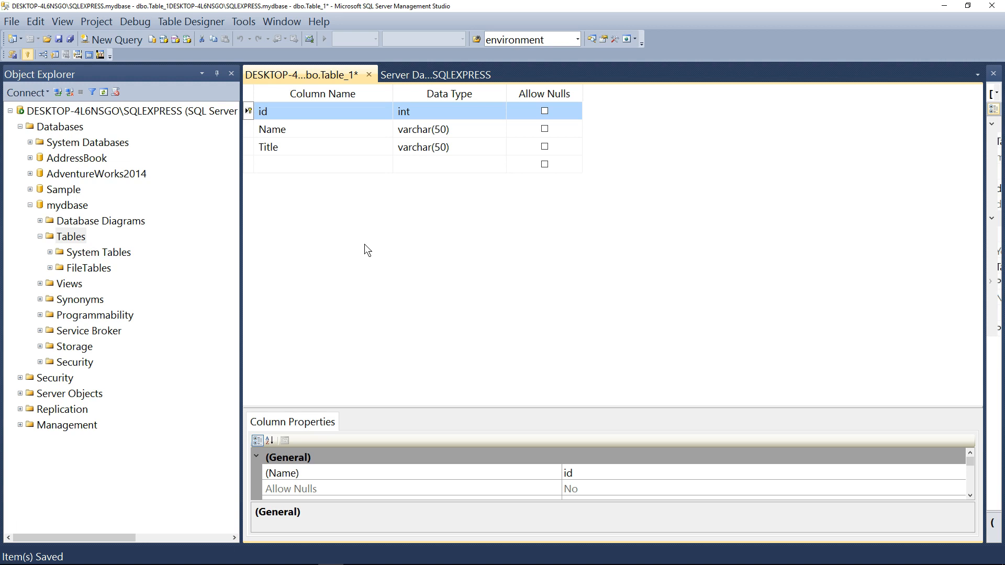
click(58, 39)
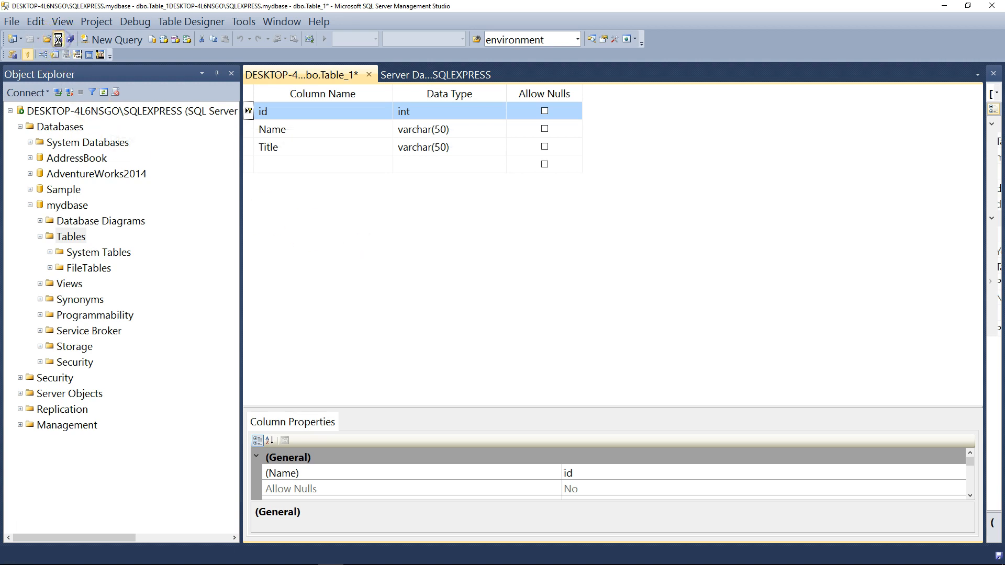
click(413, 216)
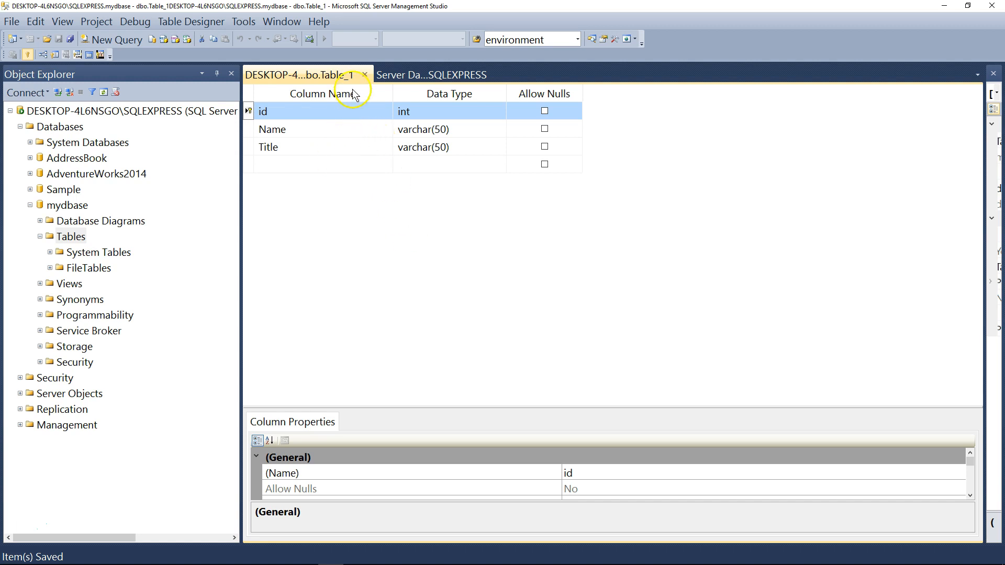
- Close the table design and refresh mydbase's Tables folder
click(365, 76)
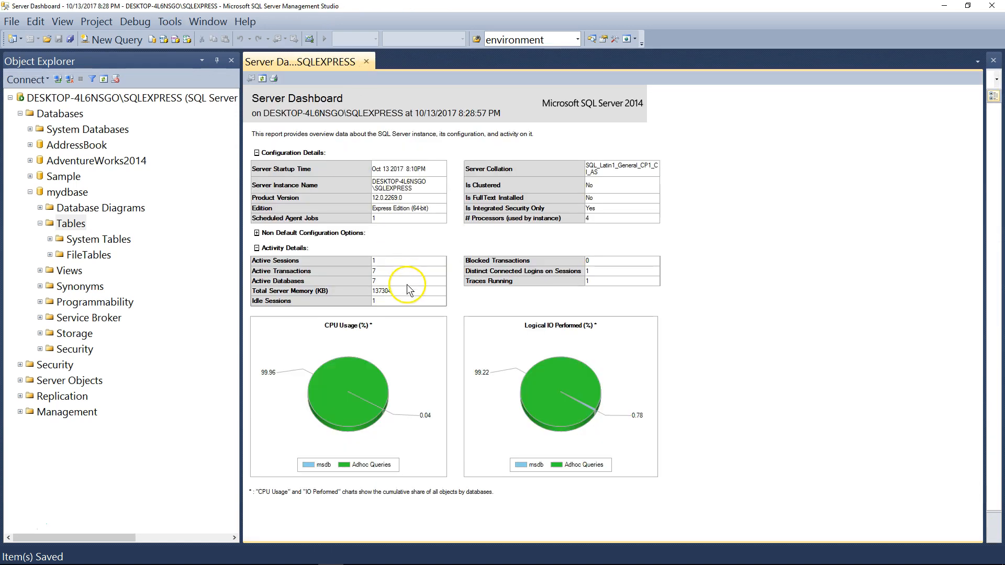
right_click(69, 225)
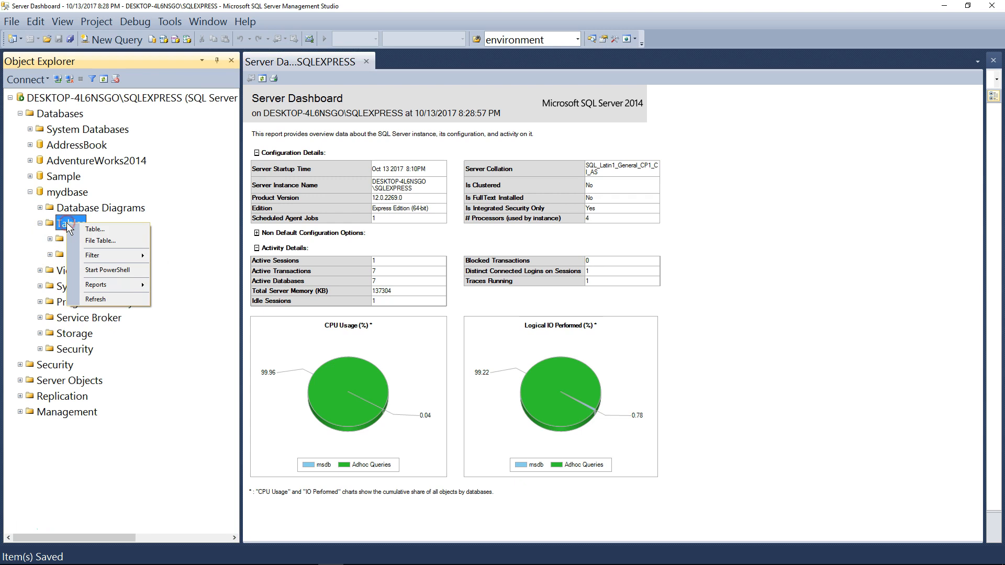
click(128, 299)
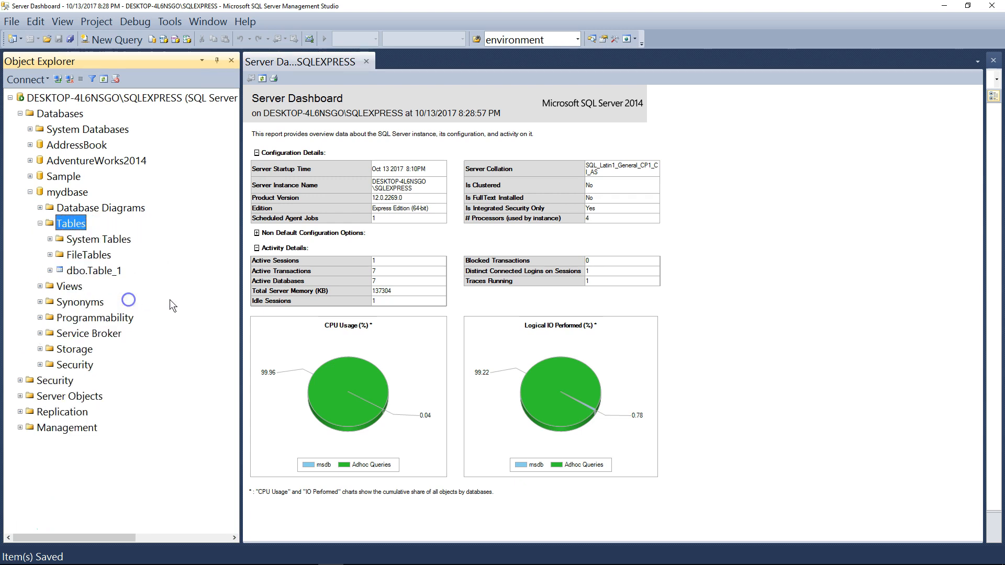
- Expand dbo.Table_1 and its Columns folder, and check the definitions of the id, Name and Title columns
click(87, 275)
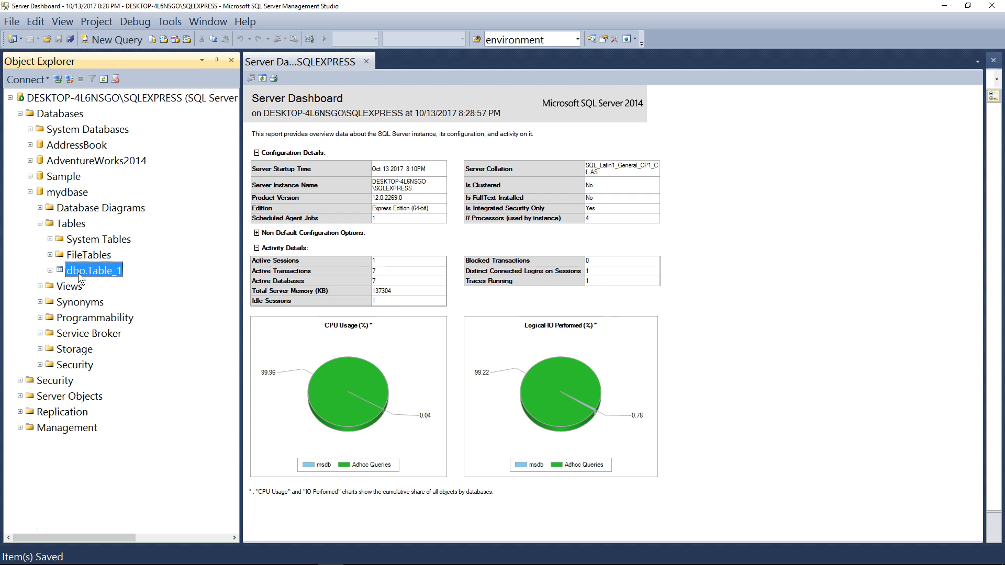
click(74, 273)
click(50, 271)
click(60, 287)
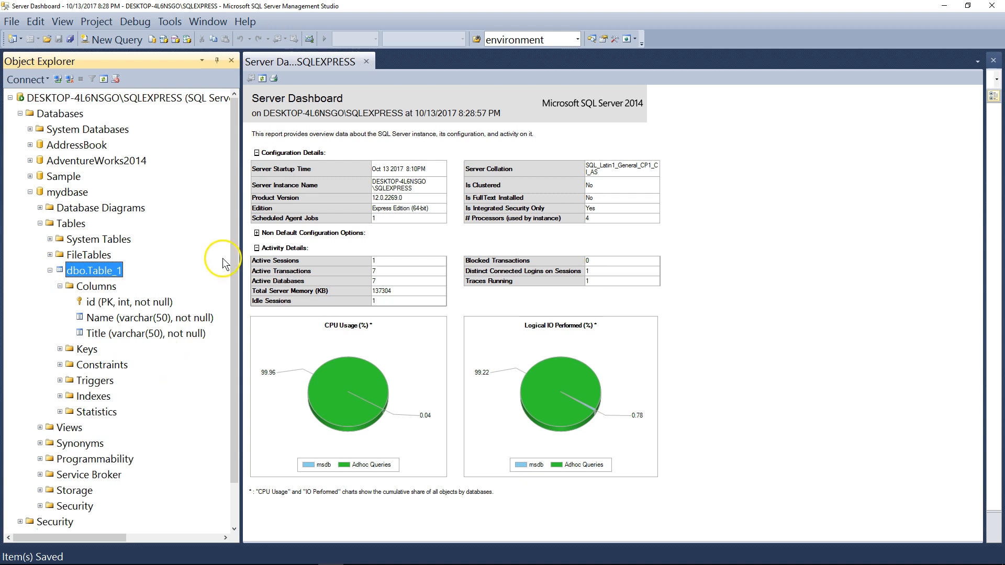
click(128, 303)
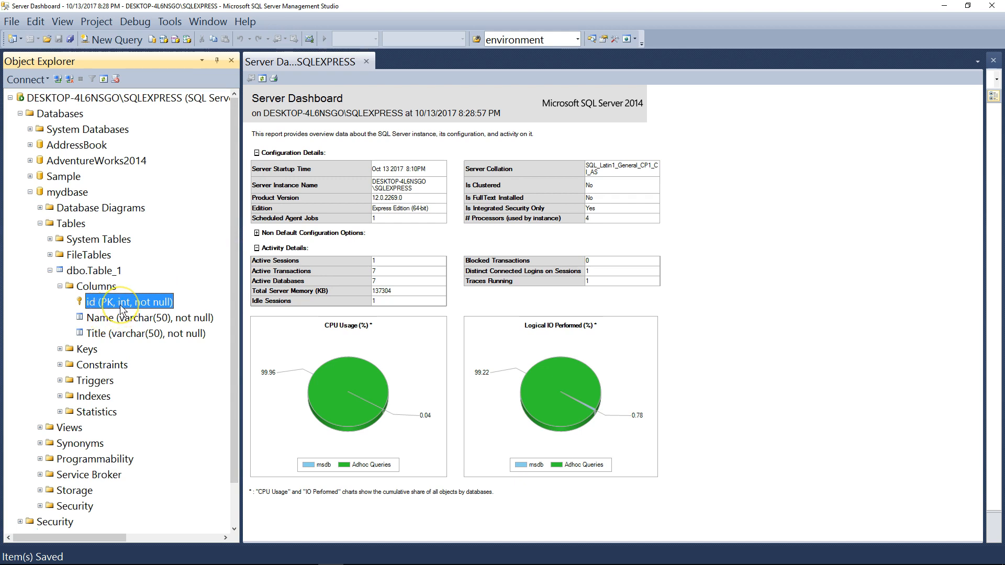
click(155, 301)
click(93, 318)
click(97, 334)
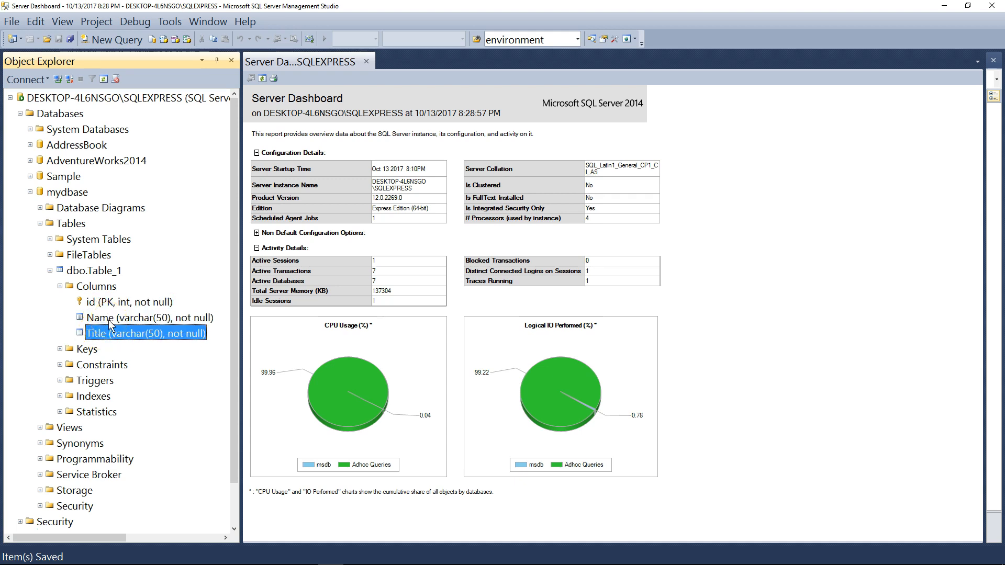
- Open the top 200 rows of dbo.Table_1 for editing and add a first record with id 1, a person's name and title President
right_click(86, 271)
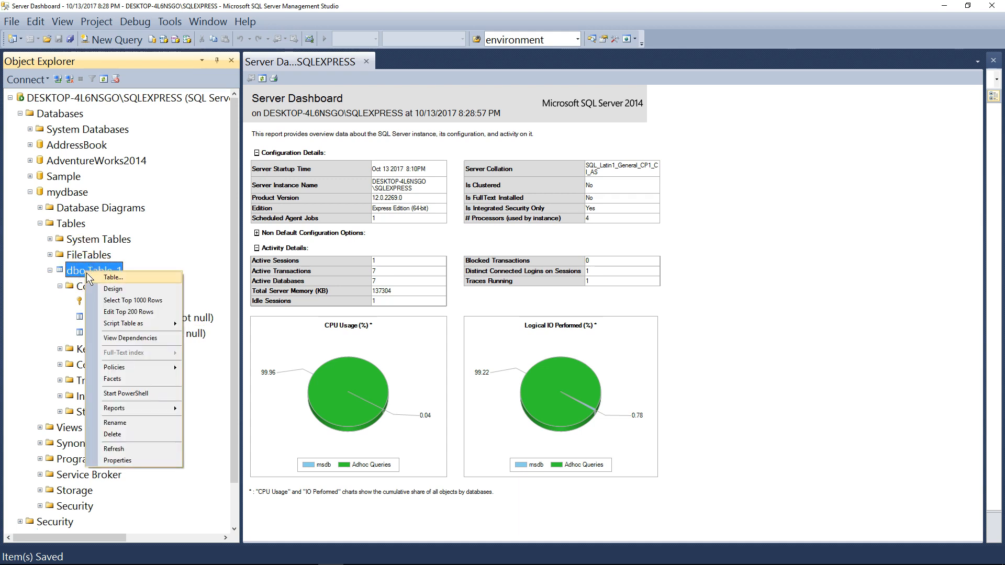
click(149, 314)
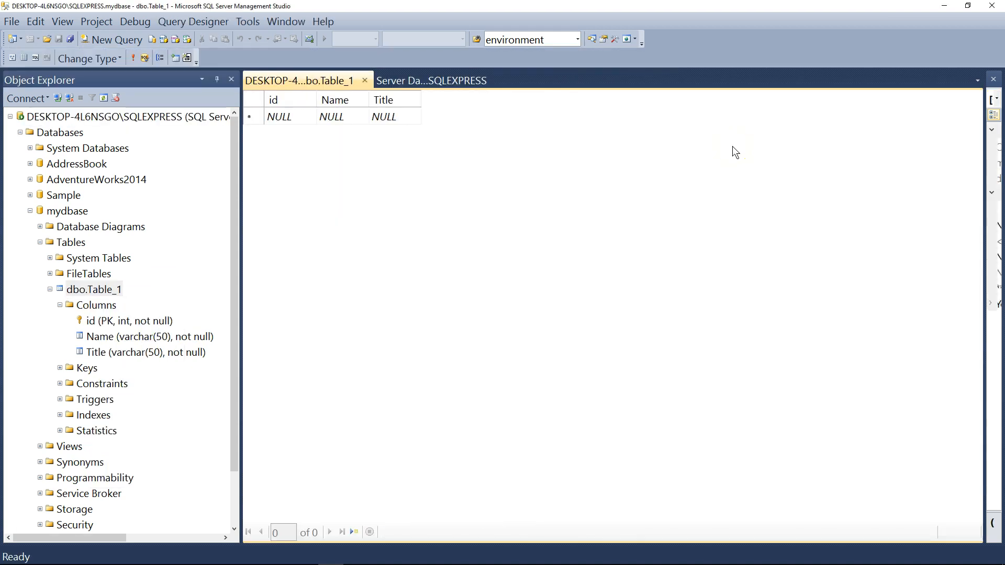
click(290, 118)
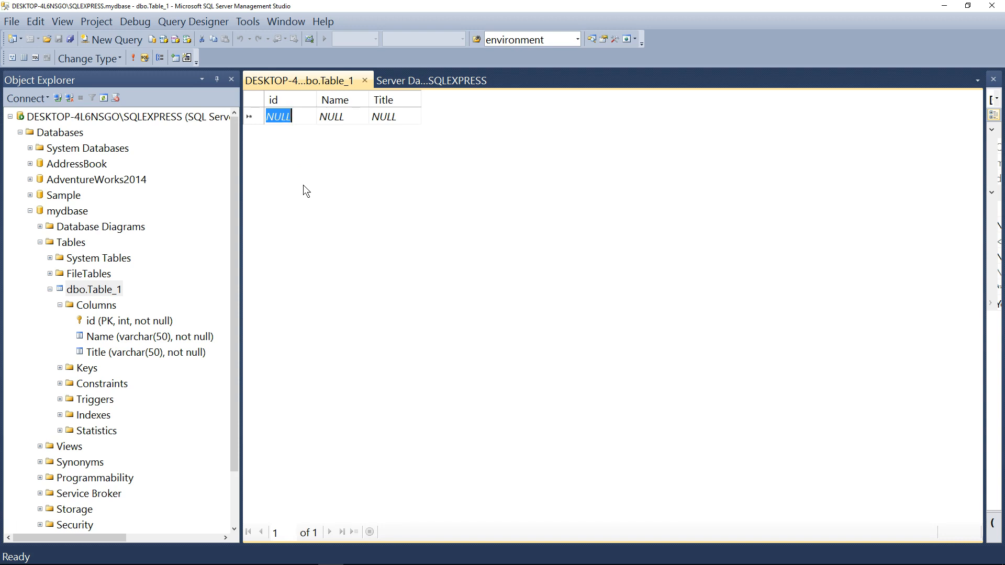
text(1)
key(Tab)
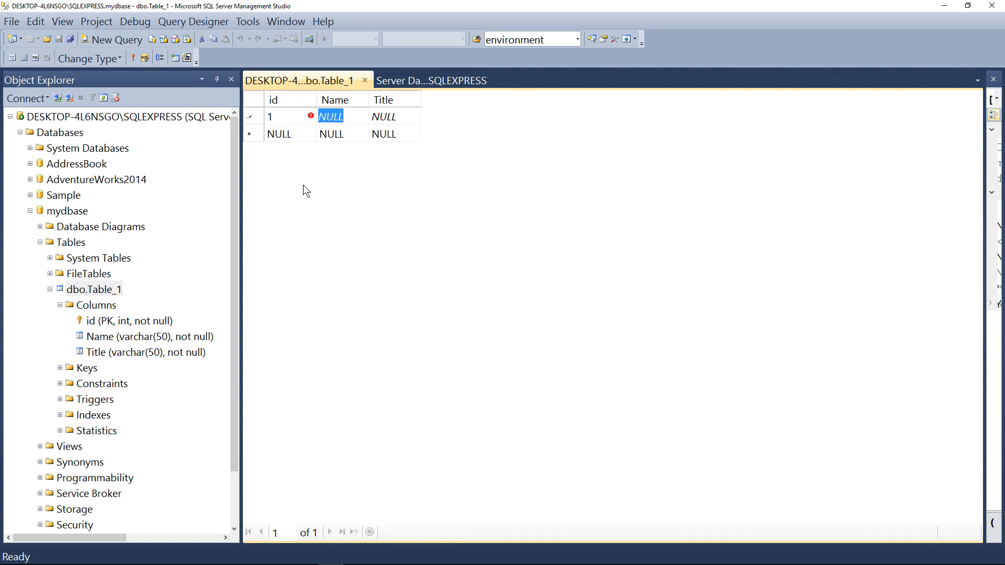
text(John)
key(Tab)
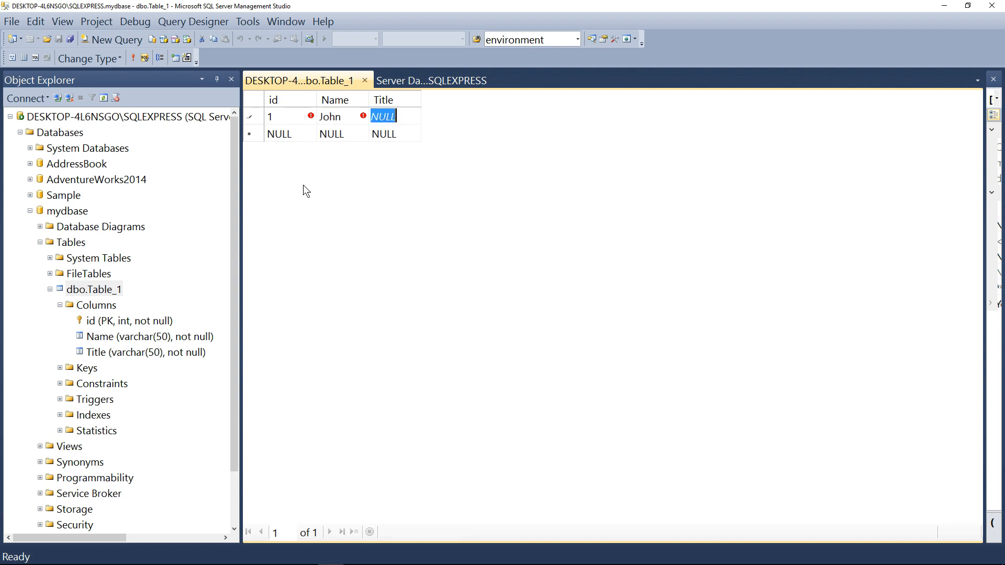
text(President)
key(Down)
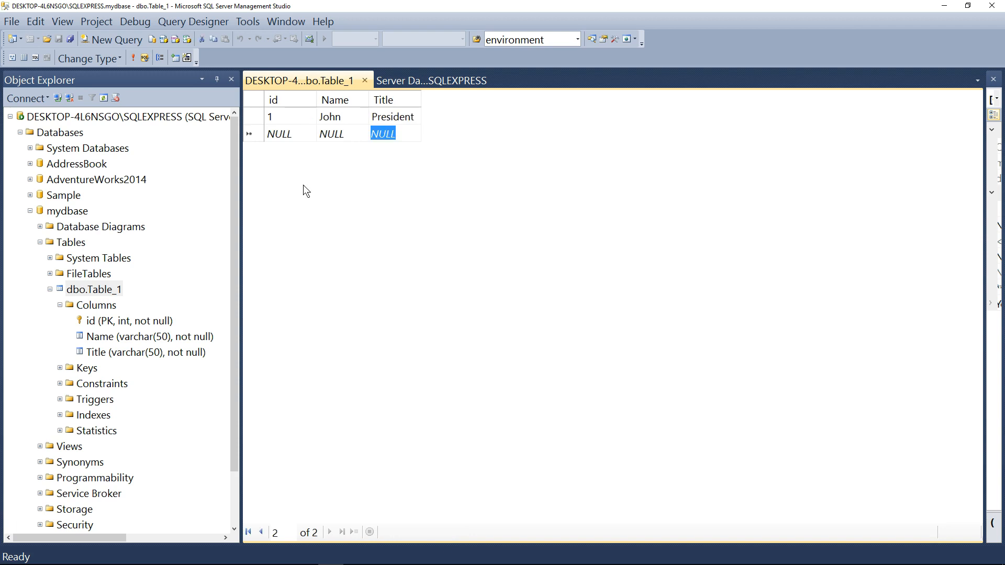
- Enter a second record with id 2, a person's name and the title Vice President
click(352, 133)
click(282, 135)
text(2)
key(Tab)
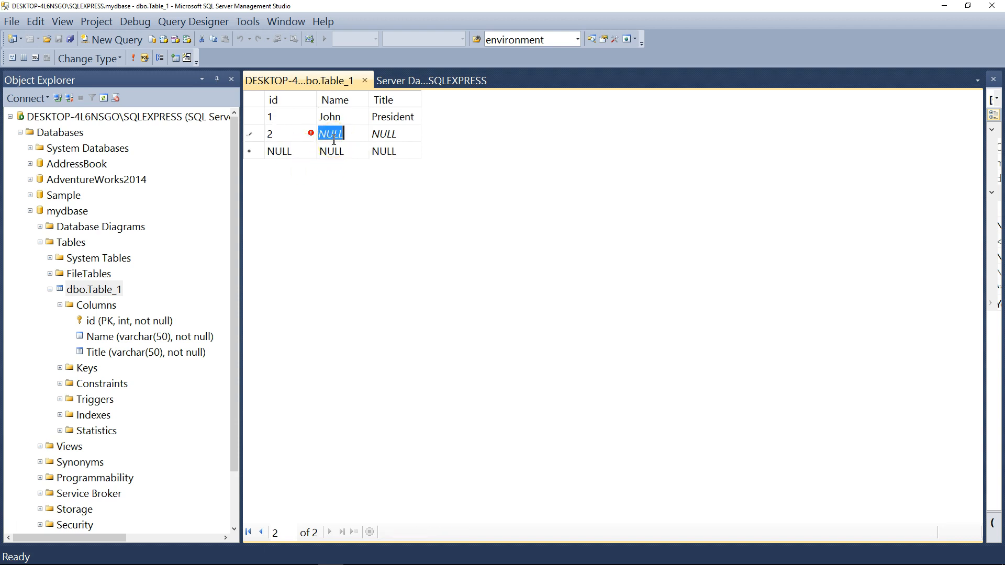
text(Mary)
key(Tab)
text(Vice)
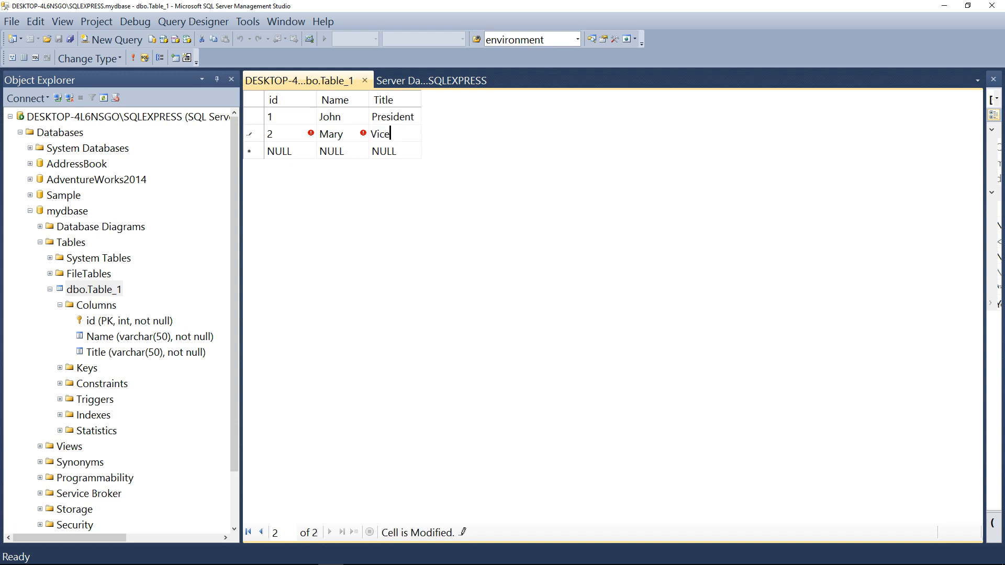
text( President)
- Add a third record with id 3, a person's name and the title Programmer
click(279, 152)
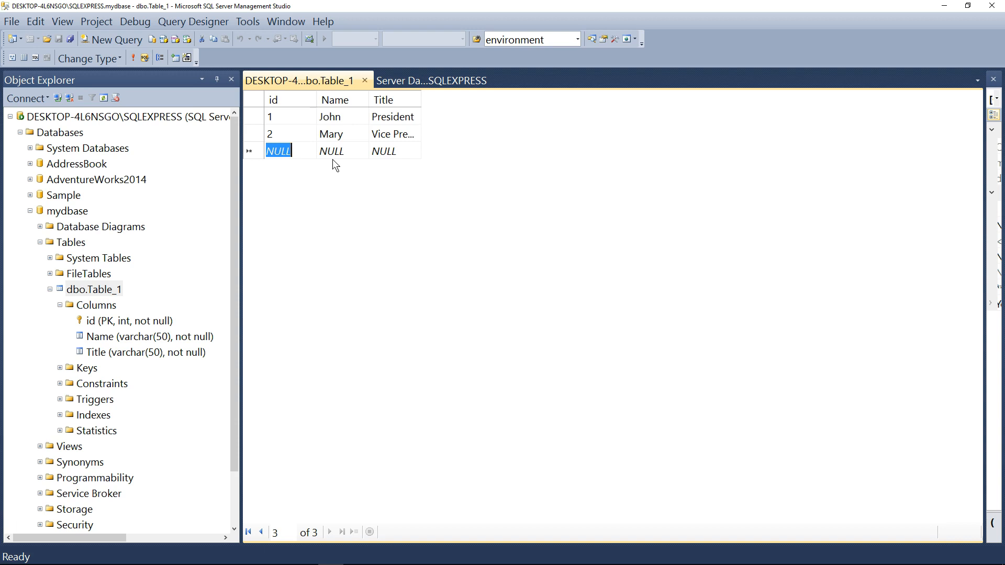
text(3)
key(Tab)
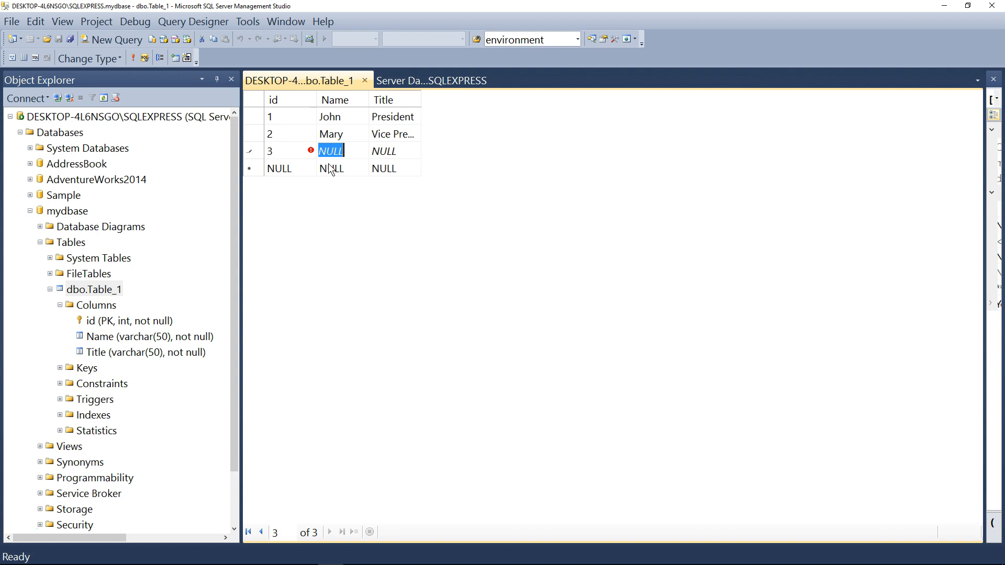
text(Tom)
key(Tab)
text(Programmer)
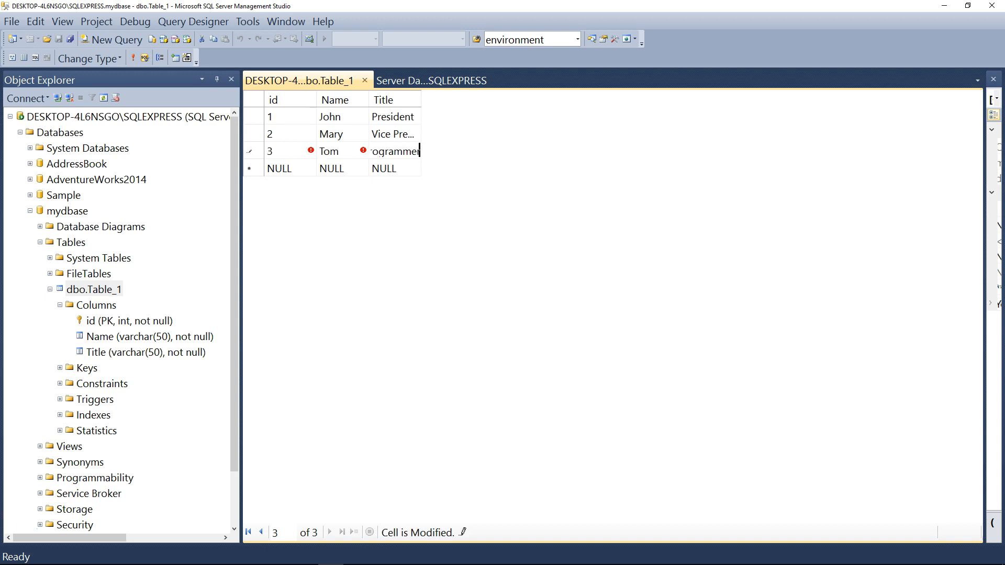
key(Return)
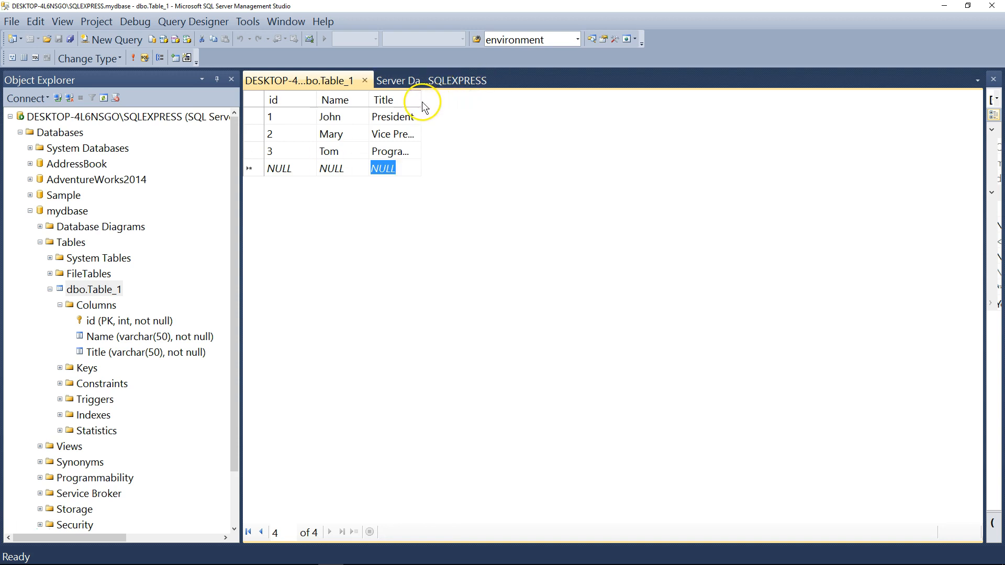
- Widen the Title column so full titles fit, then save everything and close the table's row editor
click(421, 120)
drag(369, 99, 501, 101)
click(460, 206)
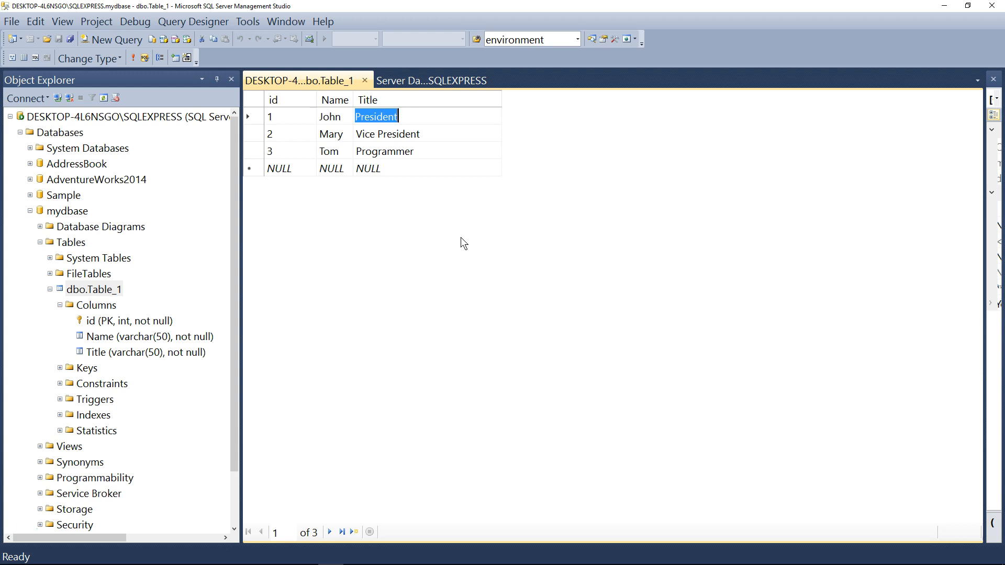
click(70, 39)
click(365, 81)
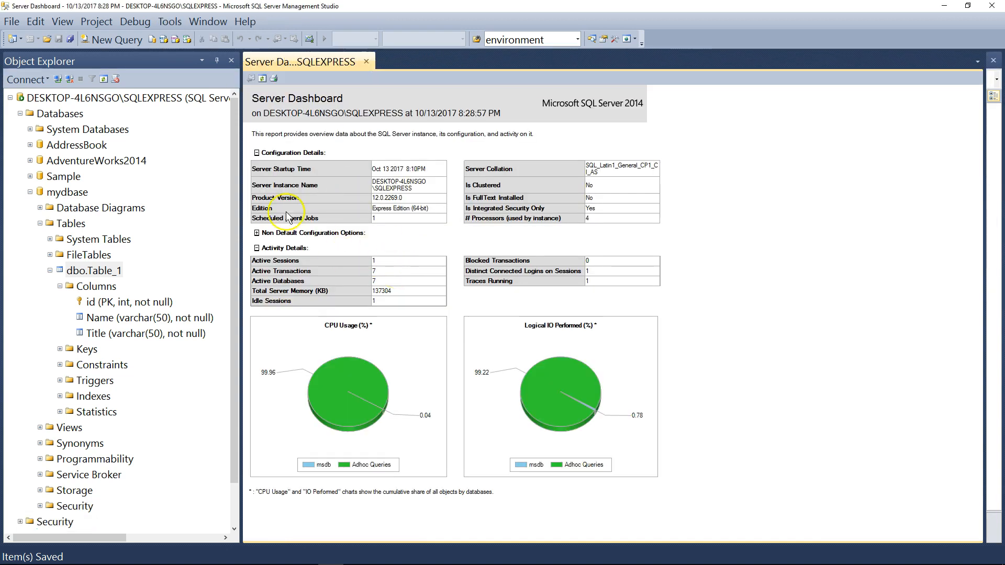
- Open a new query, begin it with the keyword use, and enlarge the editor text to 200 %
click(100, 39)
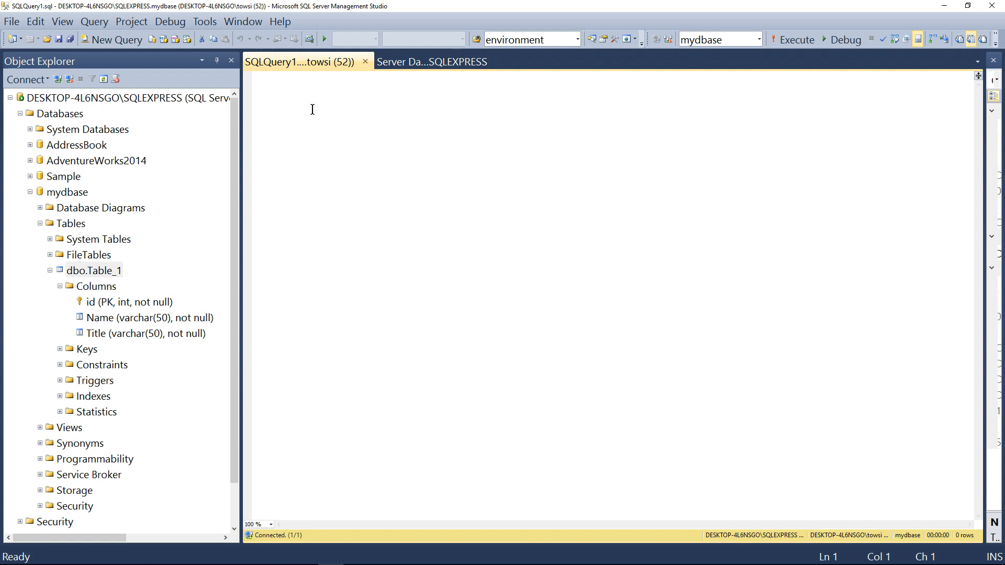
text(use)
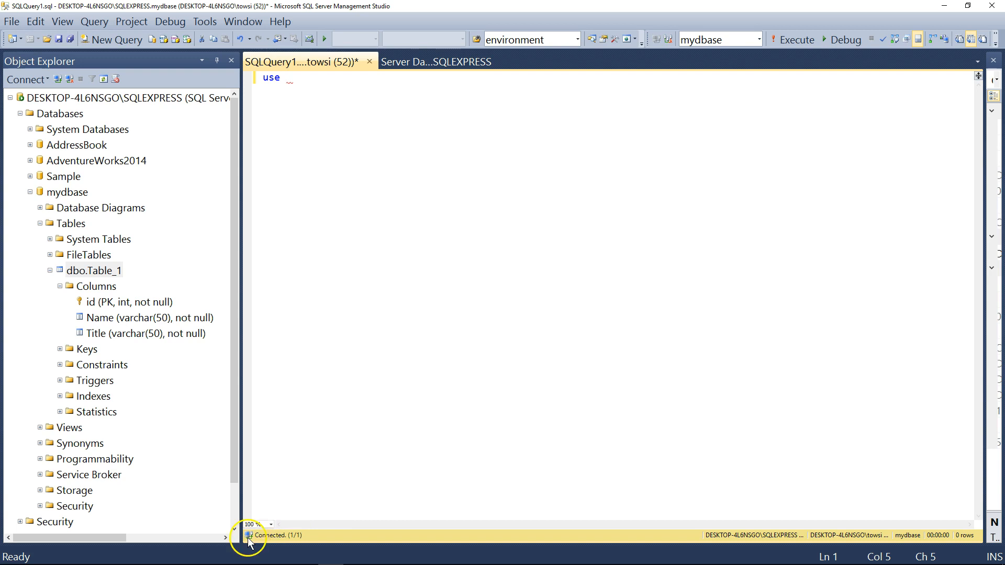
click(258, 524)
text(200)
key(Return)
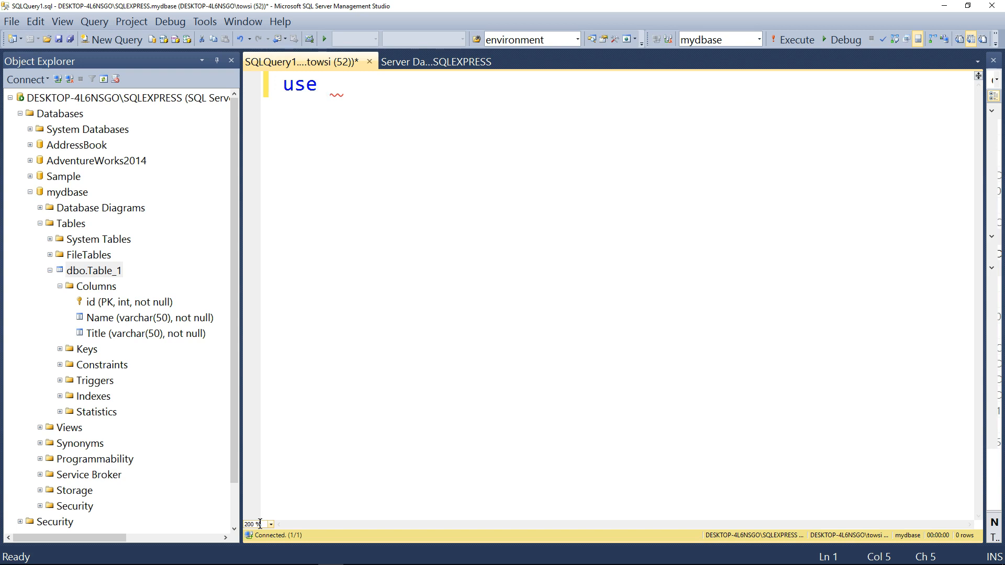
- Complete the statement as "use mydbase" followed by "go" on its own line, and execute both lines
text(mydbase)
key(Return)
text(go)
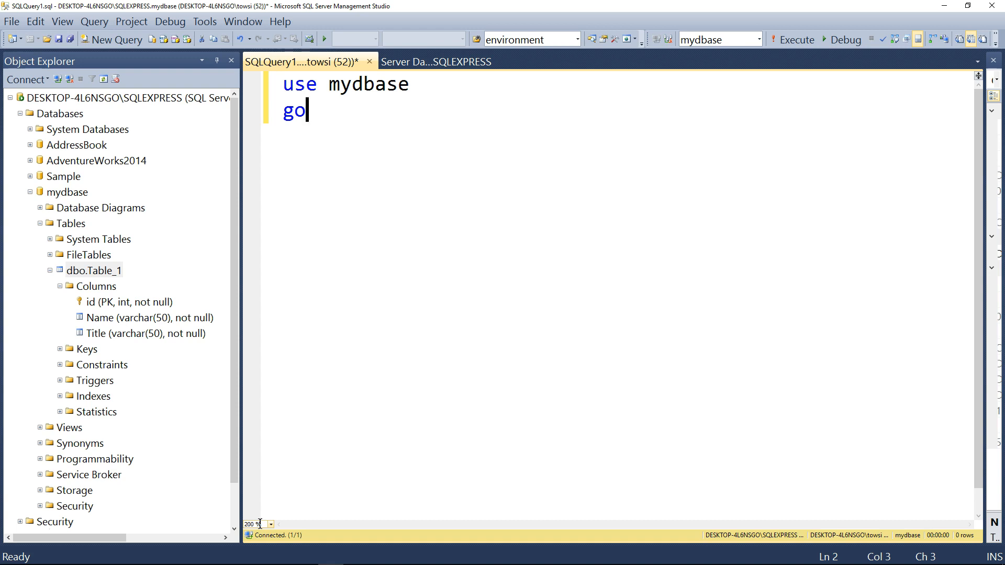
key(Return)
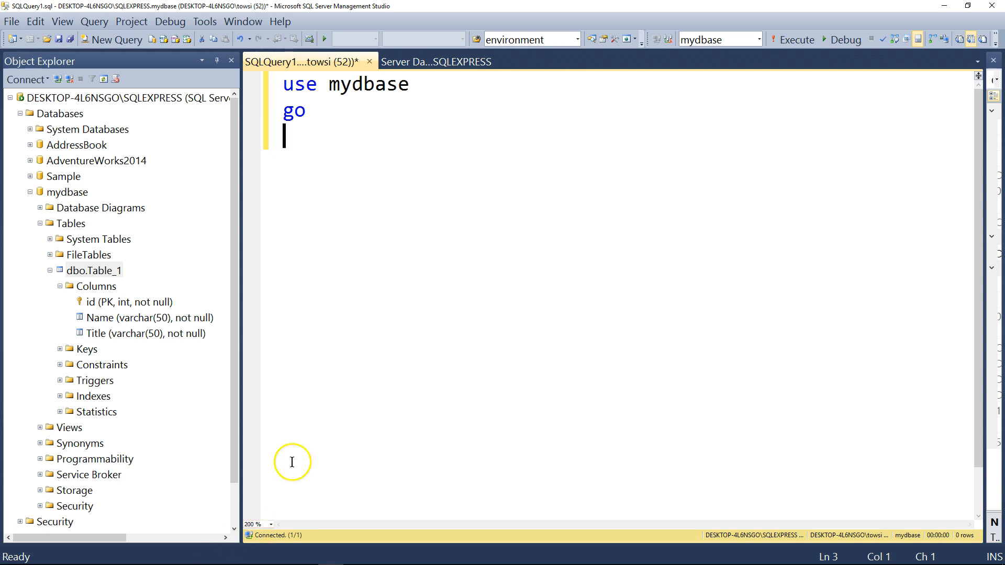
drag(468, 152, 234, 73)
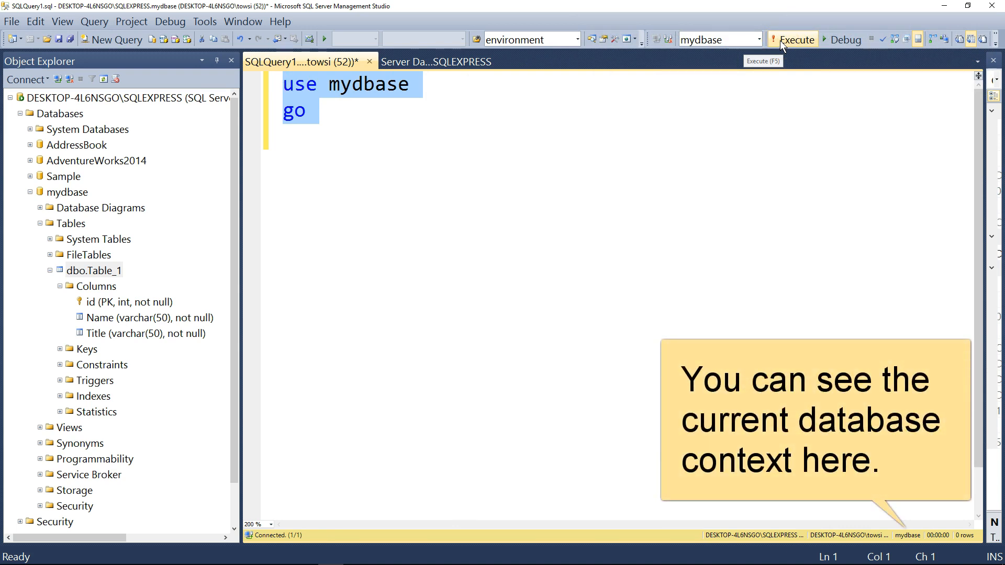
click(779, 39)
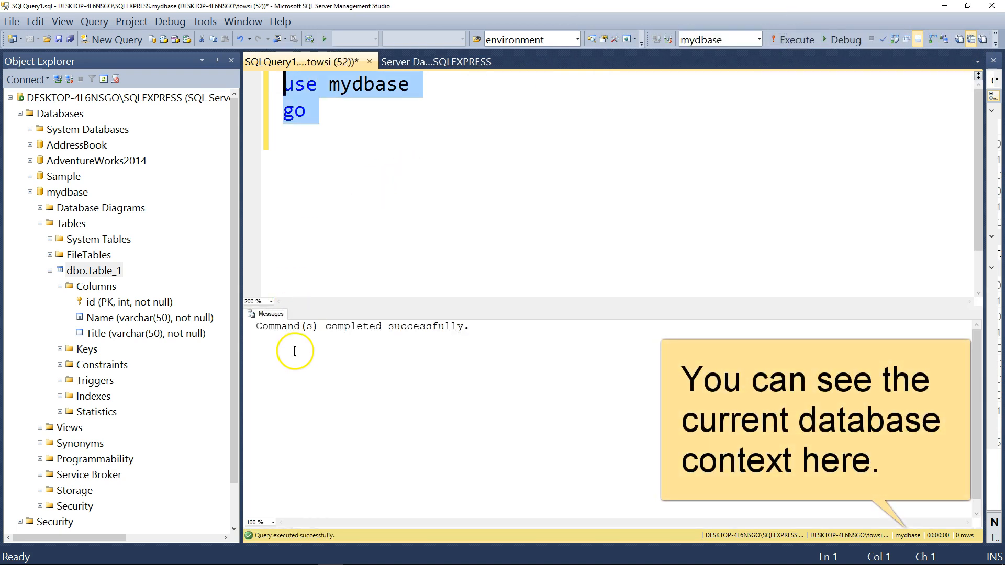
click(348, 377)
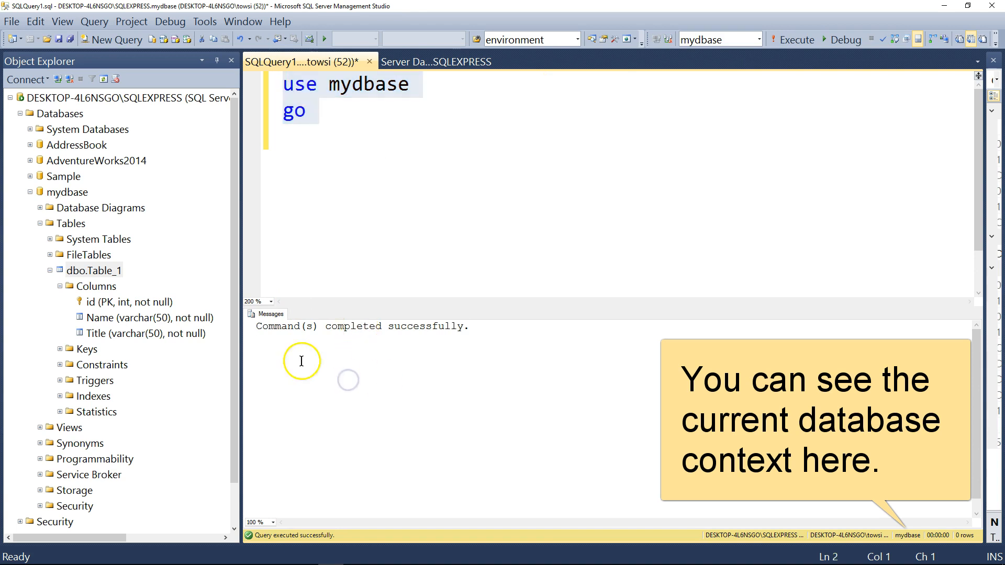
- Add the query "select * from Table_1" below go and execute only that statement
click(340, 145)
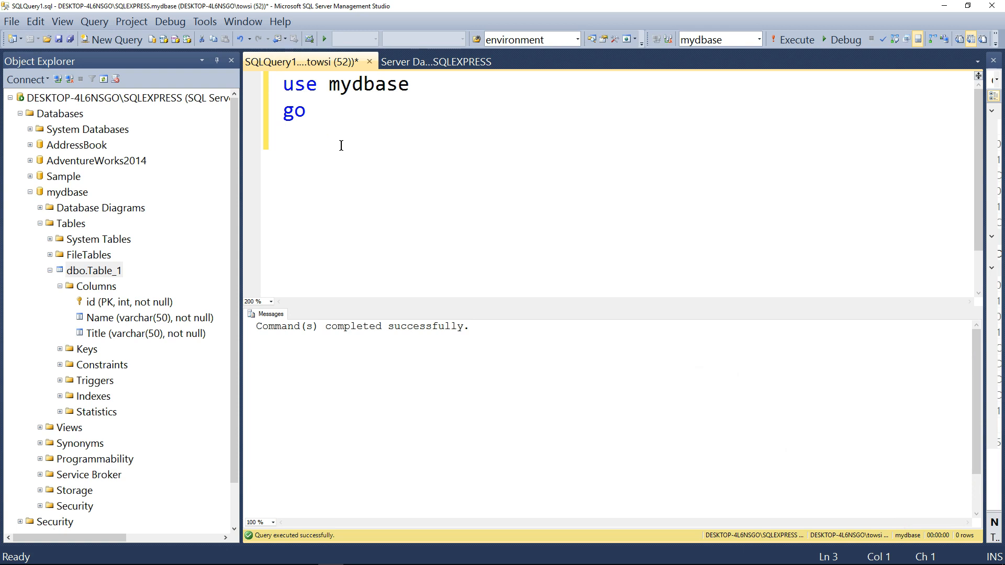
text(select * from )
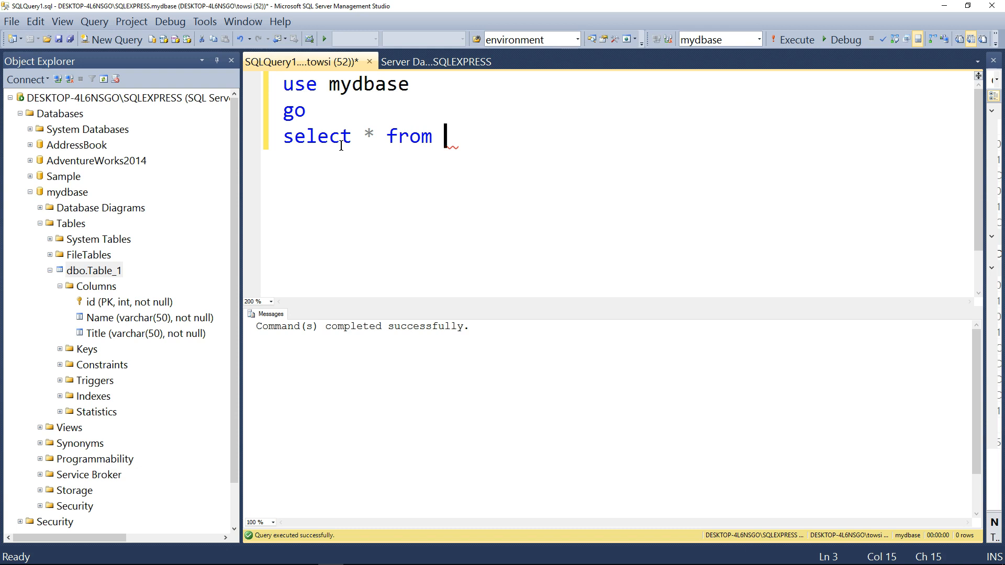
text(tab)
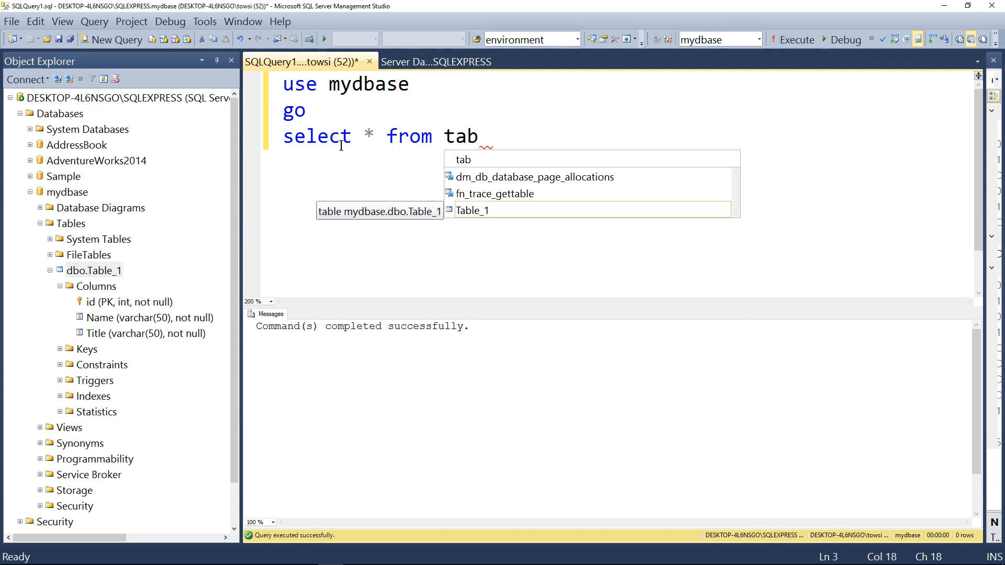
double_click(519, 212)
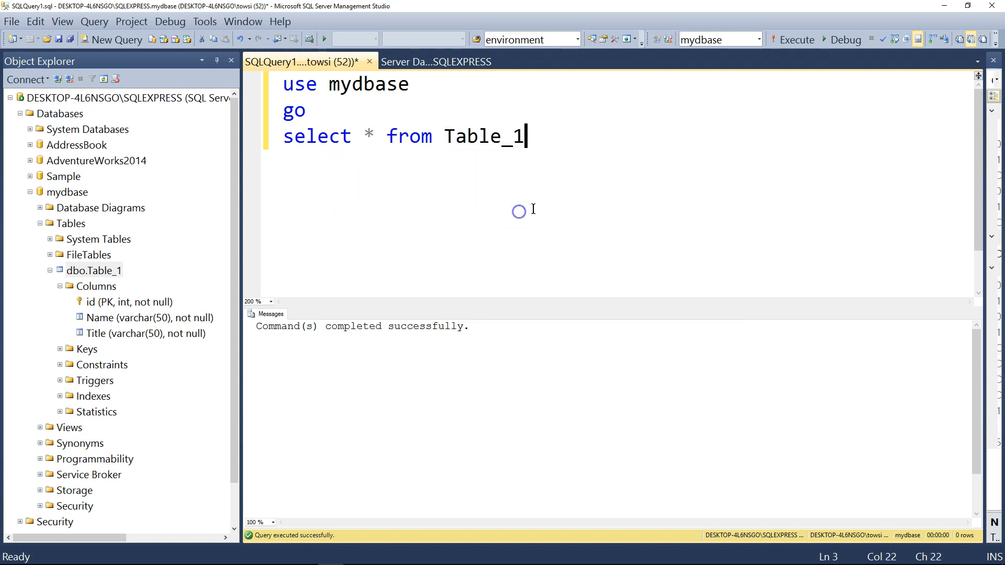
drag(350, 137, 276, 141)
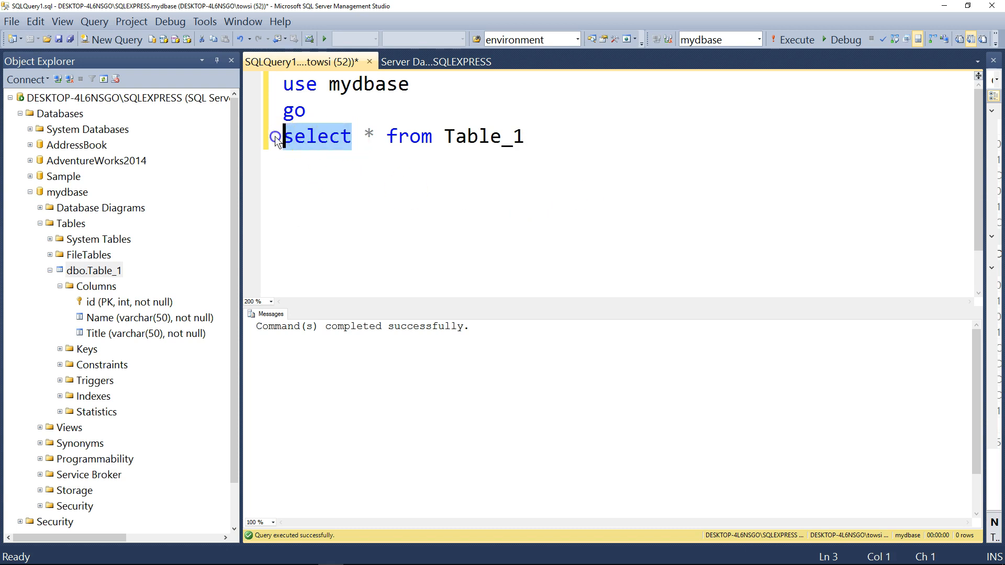
mouse_move(371, 135)
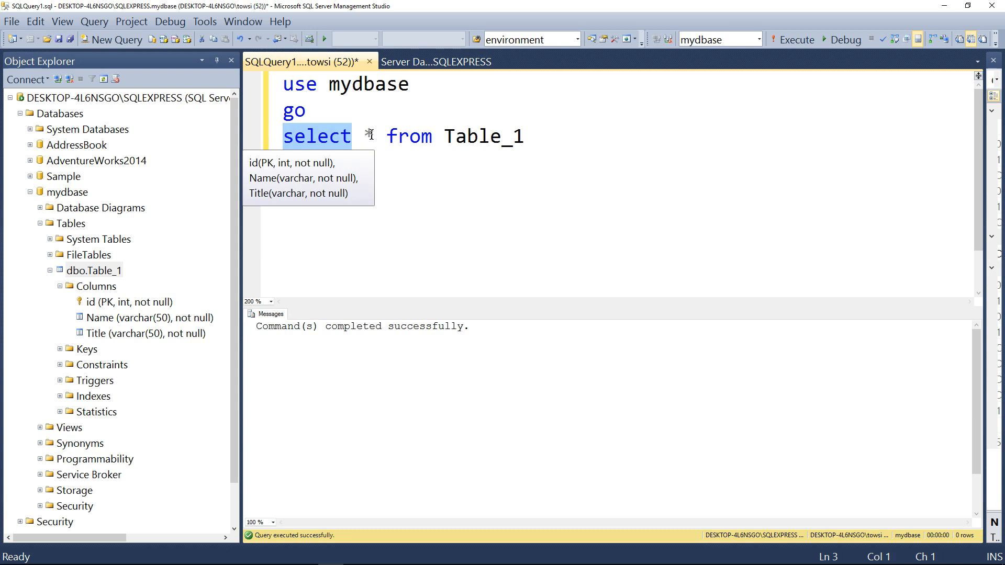
drag(432, 135, 388, 135)
drag(544, 134, 263, 126)
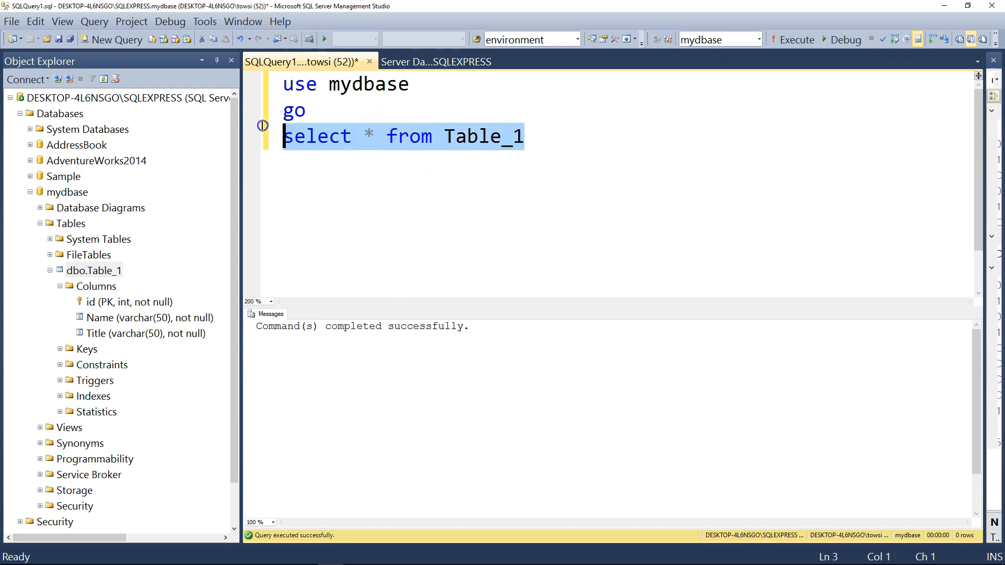
click(796, 41)
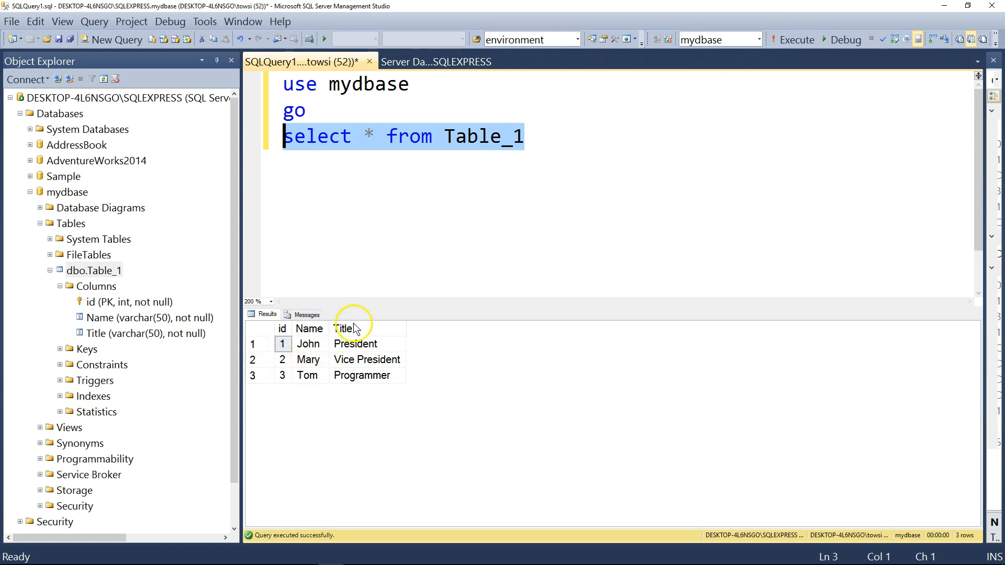
- Examine the id, Name and Title columns and the first record in the query results, along with the execution messages
click(284, 328)
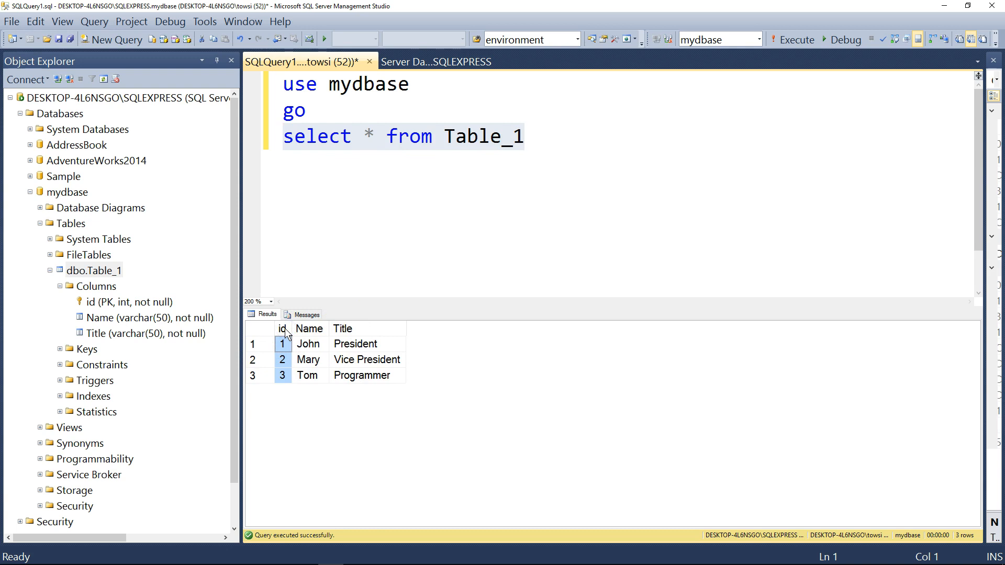
click(317, 328)
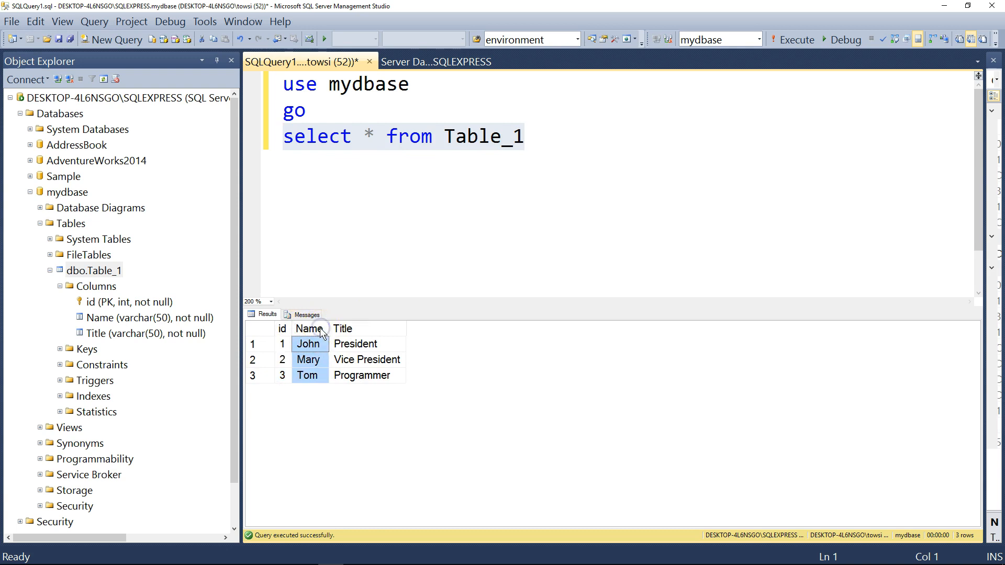
click(361, 329)
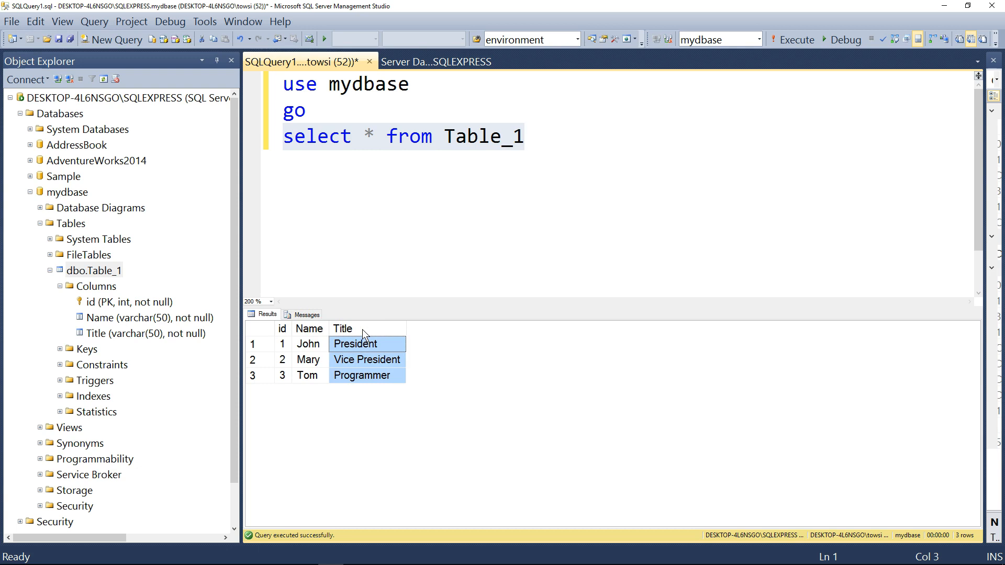
click(302, 333)
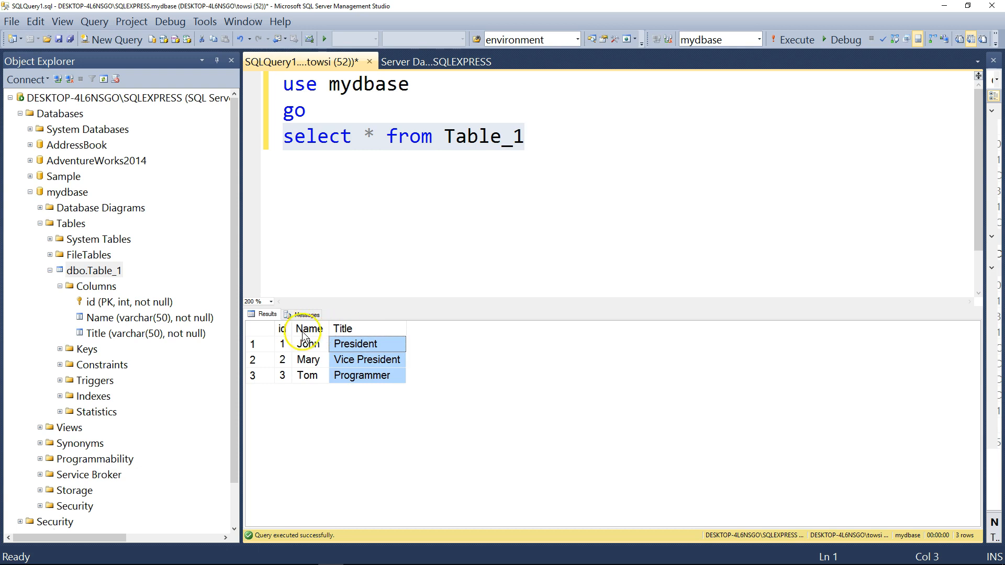
click(255, 345)
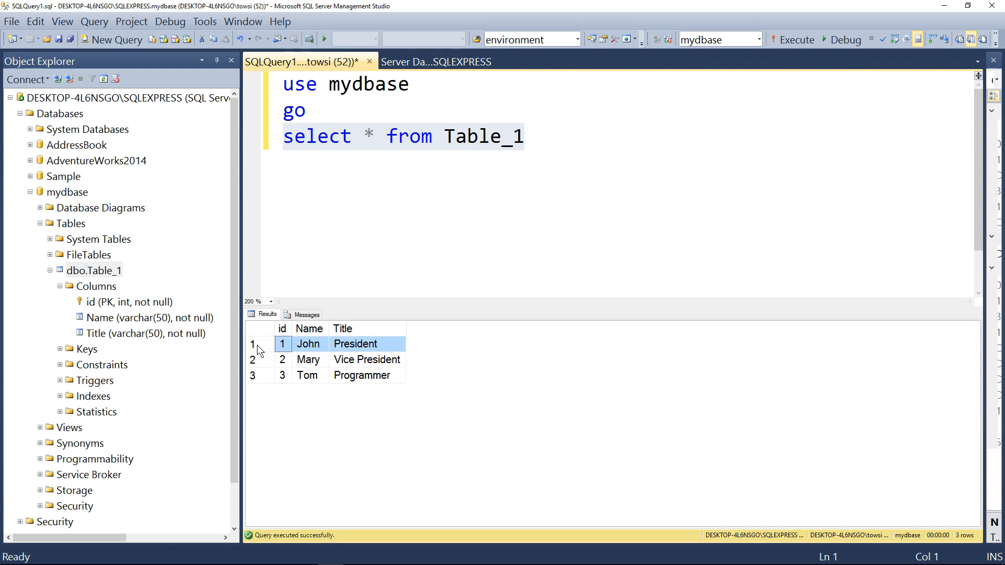
click(274, 346)
click(305, 316)
drag(257, 338, 410, 341)
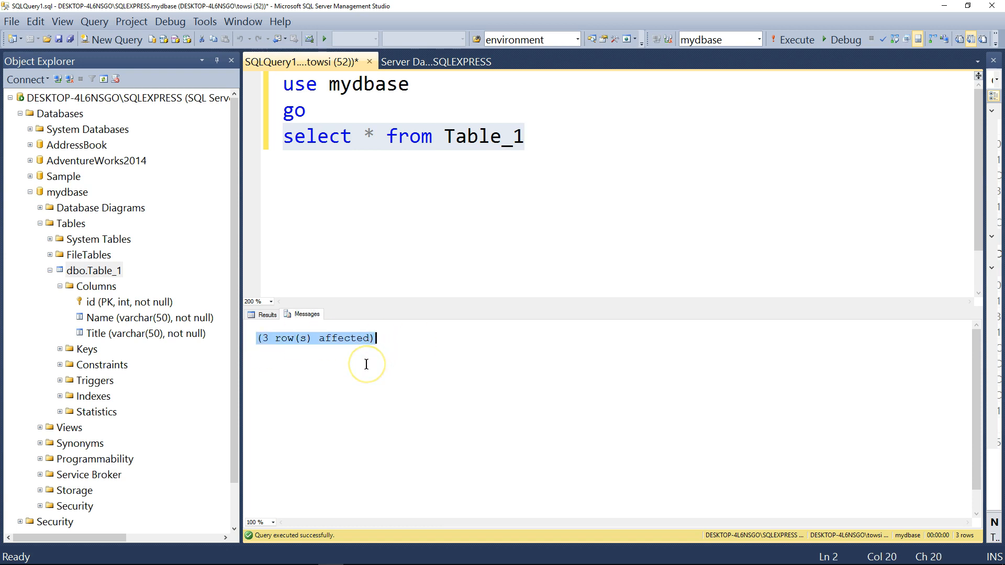
click(264, 314)
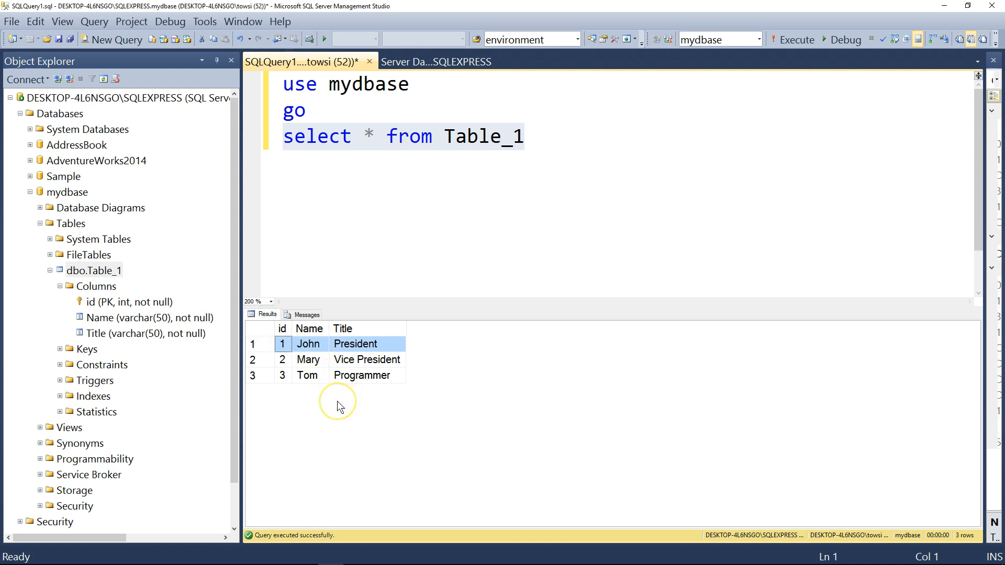
click(547, 145)
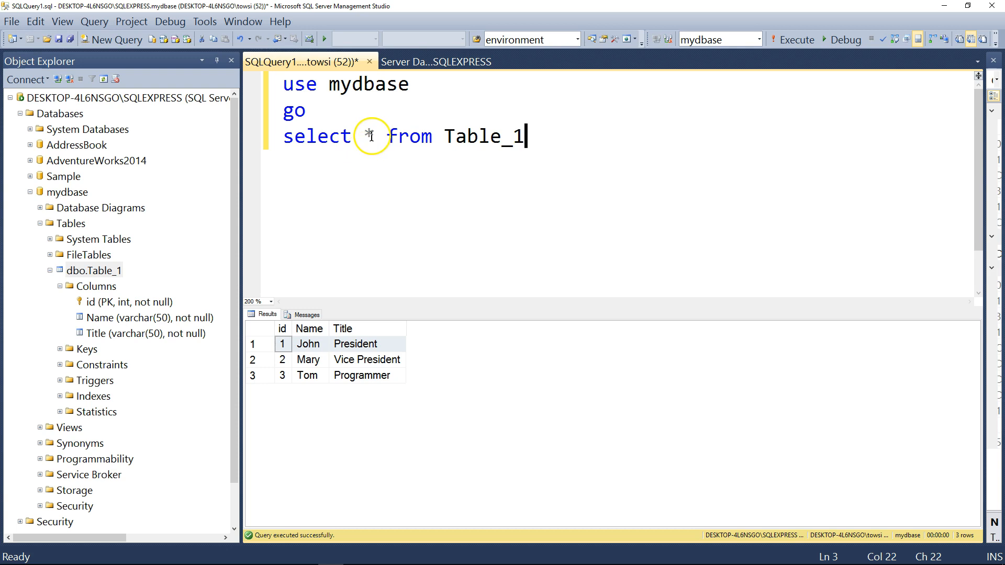
mouse_move(370, 136)
click(324, 423)
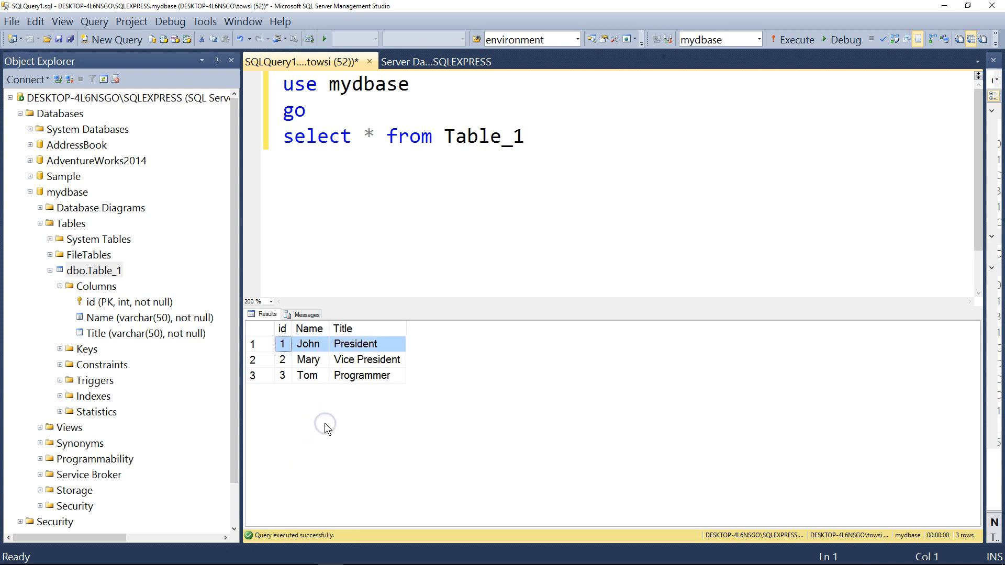
click(302, 315)
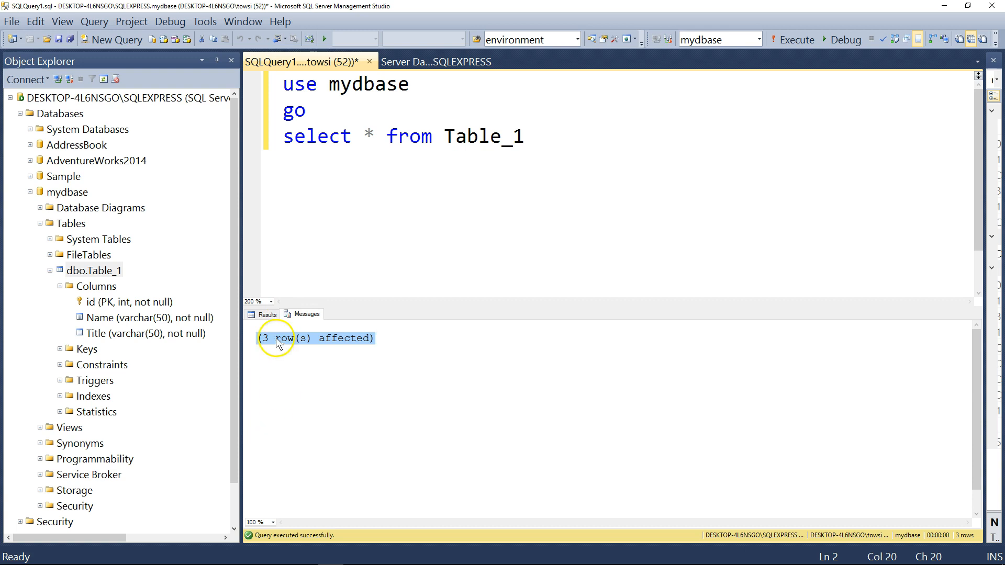
click(269, 317)
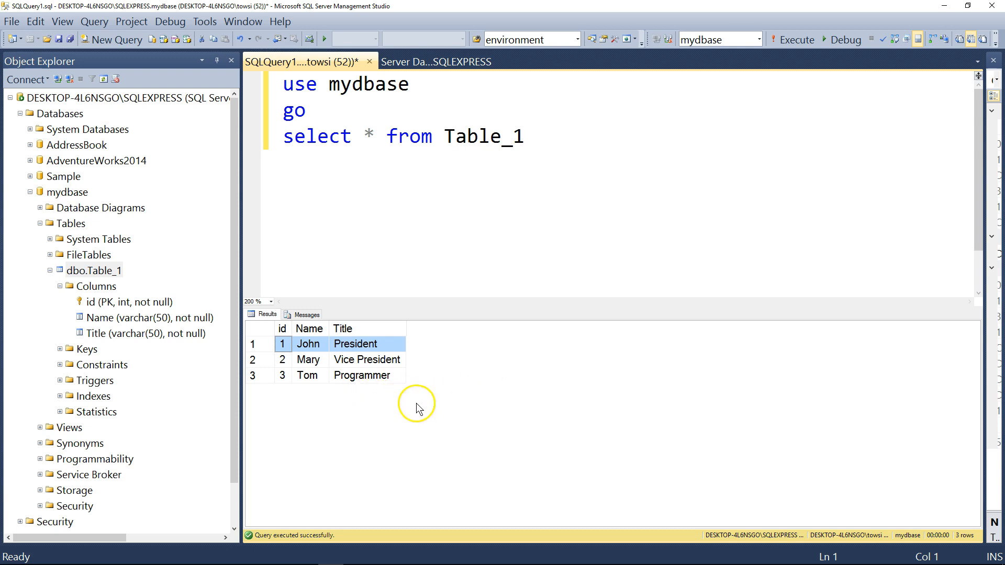
- Set the font size for Grid Results to 20 in the Fonts and Colors options and accept the change
click(205, 24)
click(168, 170)
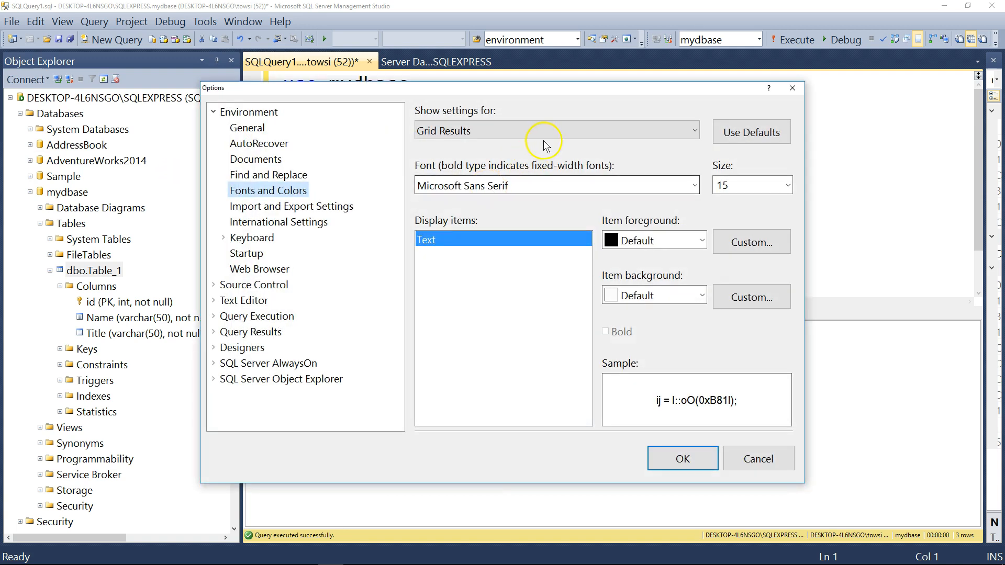
drag(477, 89, 426, 75)
click(738, 170)
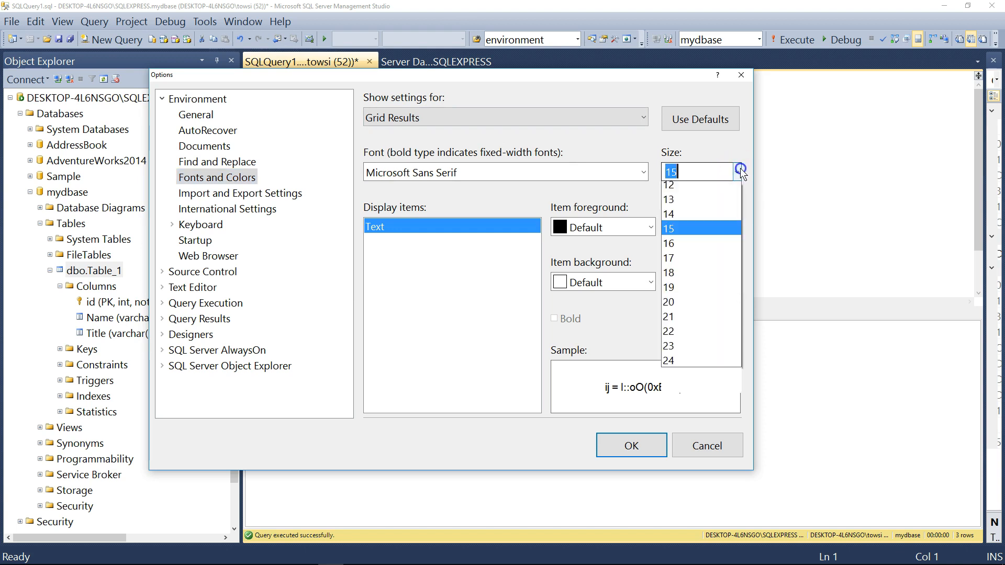
click(683, 396)
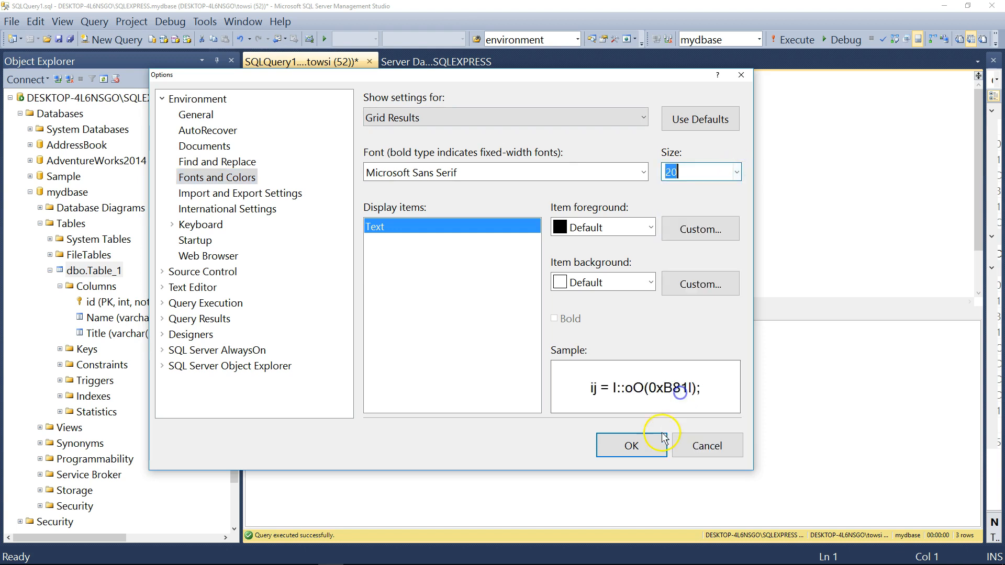
click(647, 446)
key(Return)
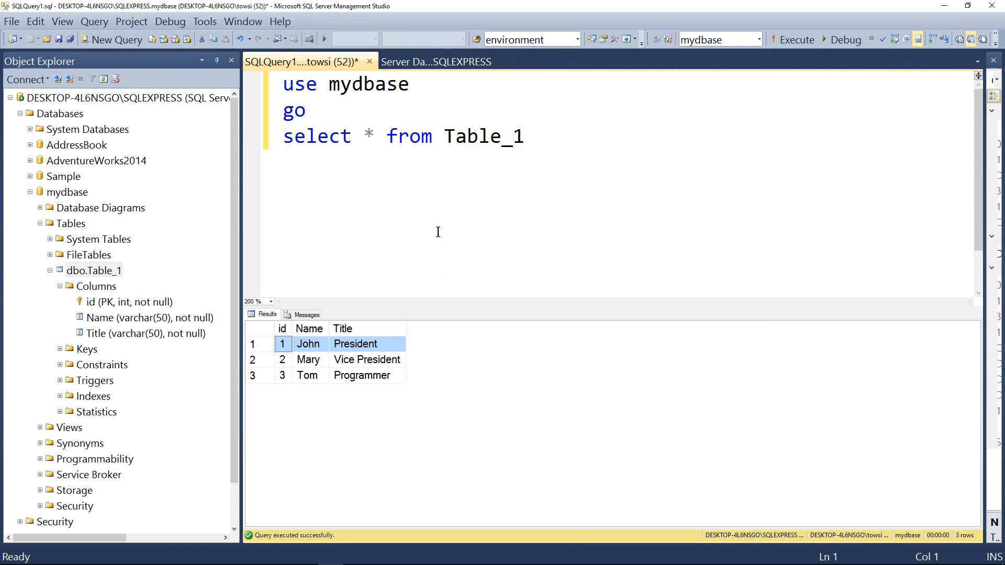
- Insert the comment "--1. select all columns from our little table" on its own line above the select * query
click(438, 232)
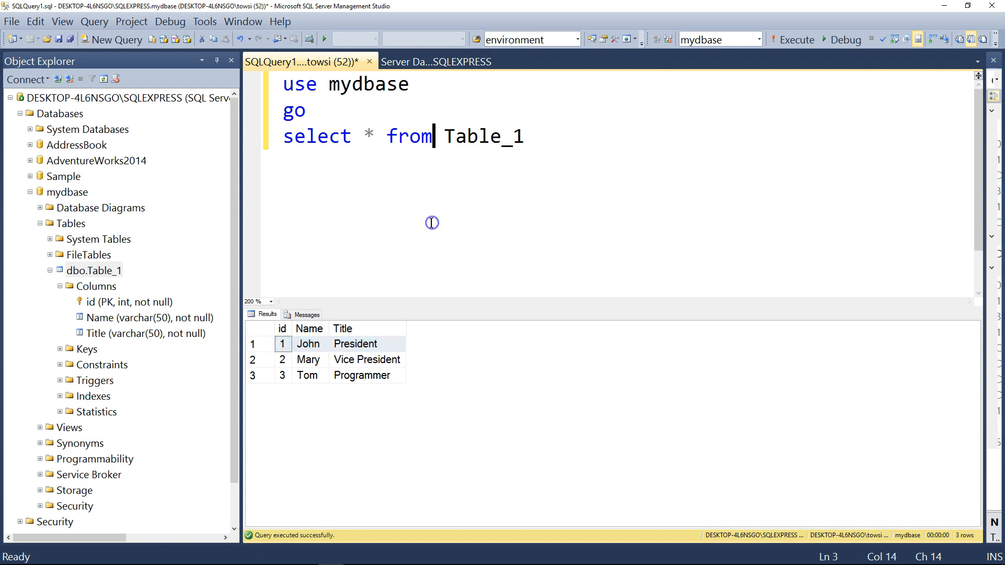
click(374, 135)
click(542, 128)
click(547, 137)
click(446, 102)
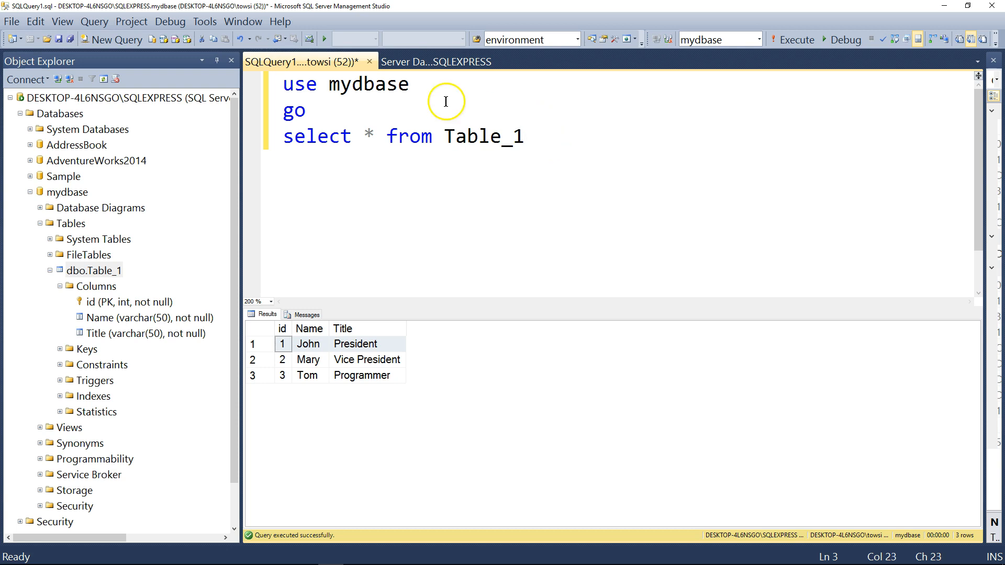
key(Return)
text(0)
key(BackSpace)
text(--1. sele)
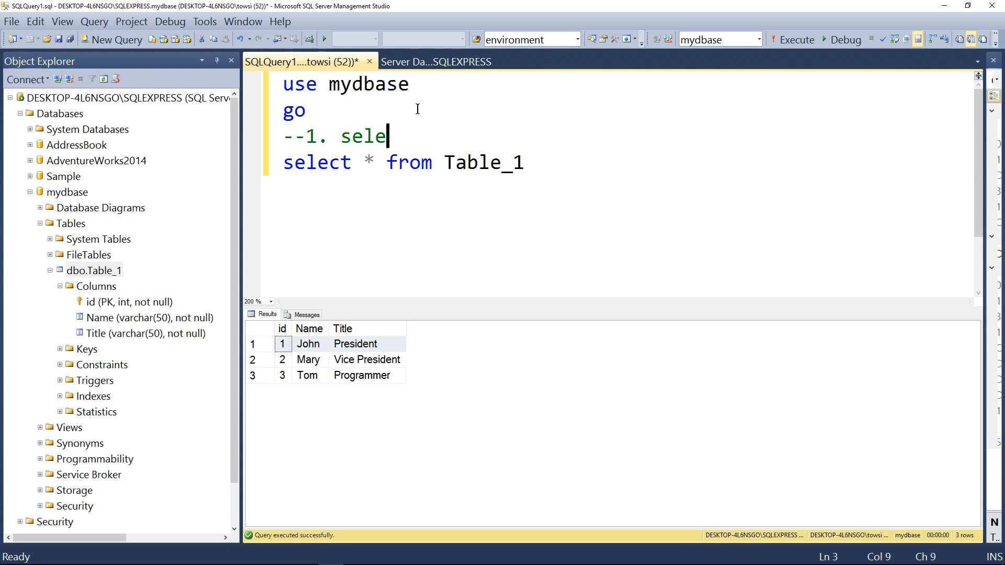
text(ct all colu)
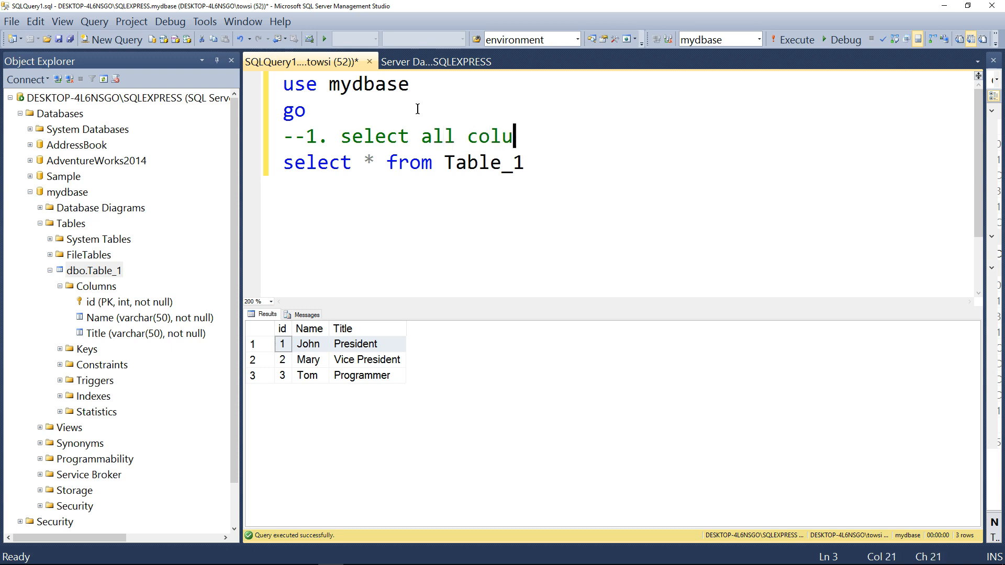
text(mns from our little table)
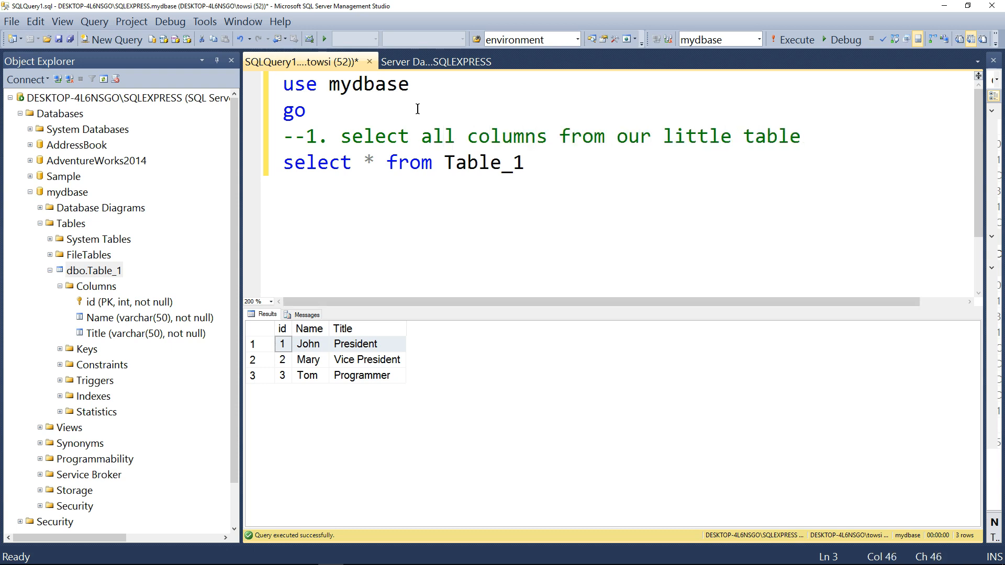
- Add the comment "--2. select only the name and title columns" on a new line below the first query
key(Down)
key(Return)
text(--22)
key(BackSpace)
text(.)
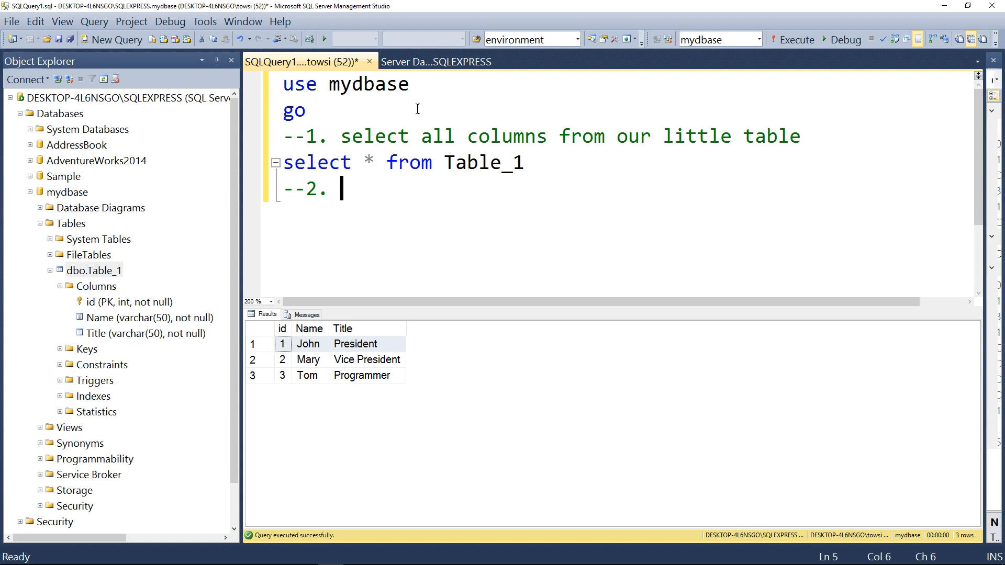
text(select on)
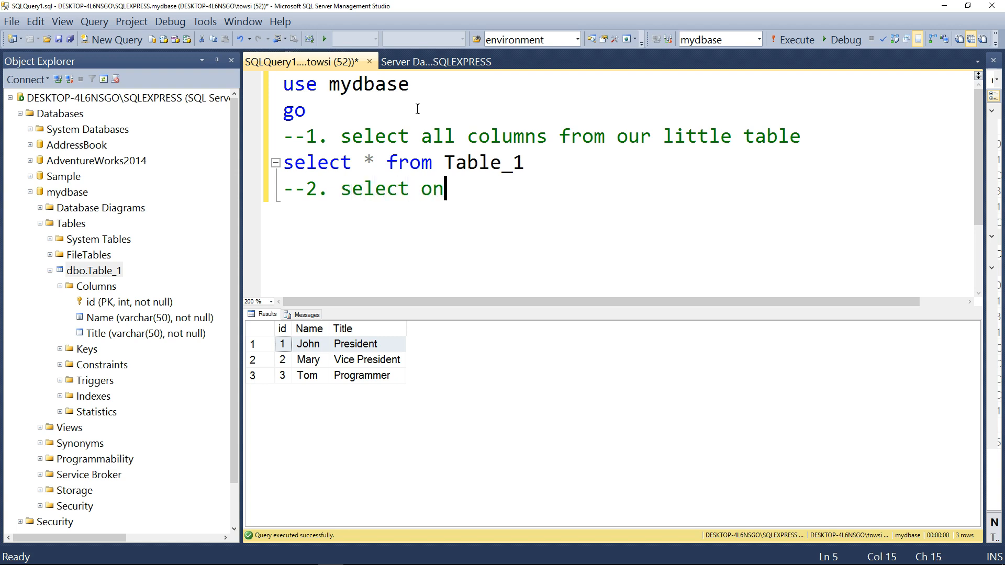
text(ly the name and t)
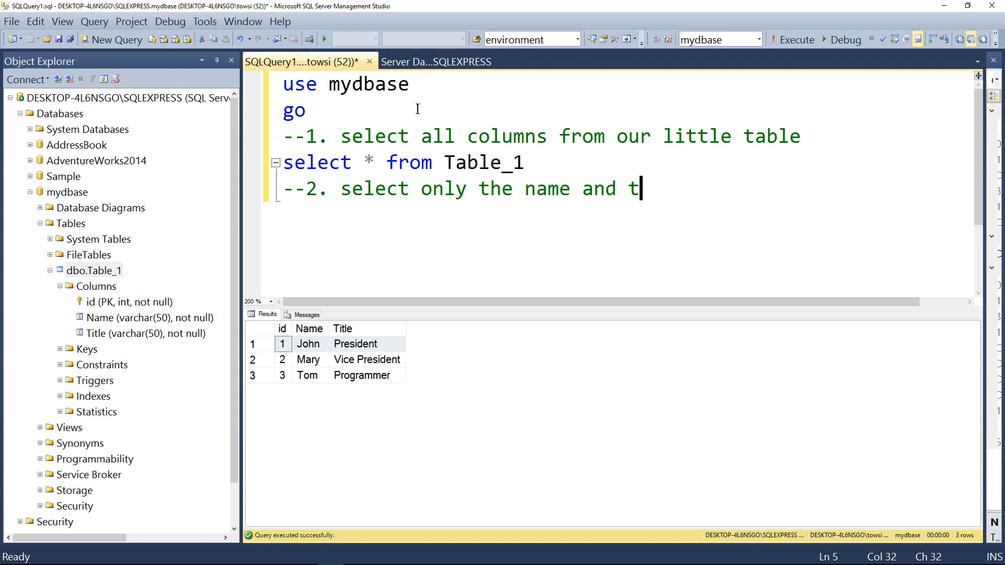
text(itle columns)
key(Return)
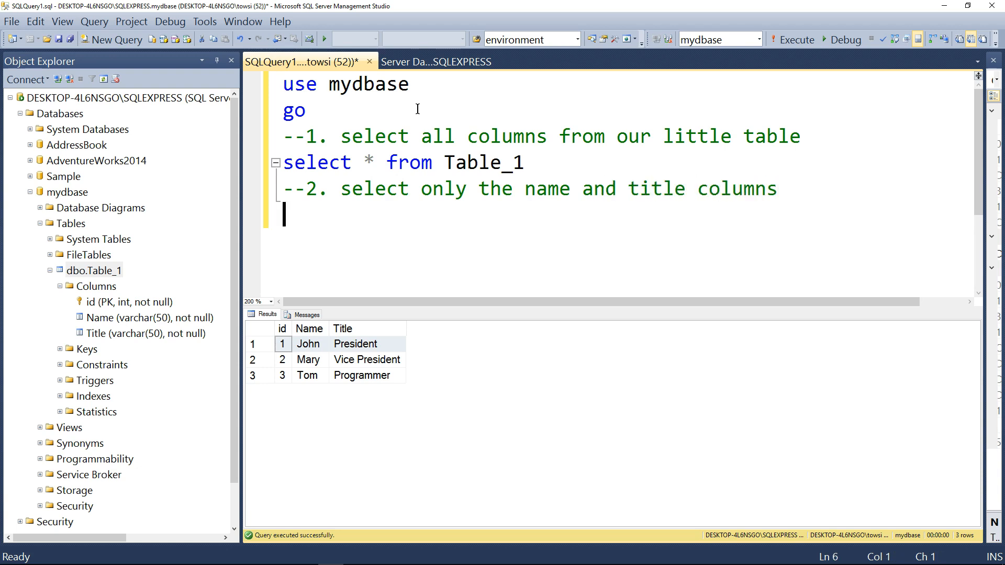
- Write the query "select name,title from Table_1" under the second comment and execute only that statement
text(select)
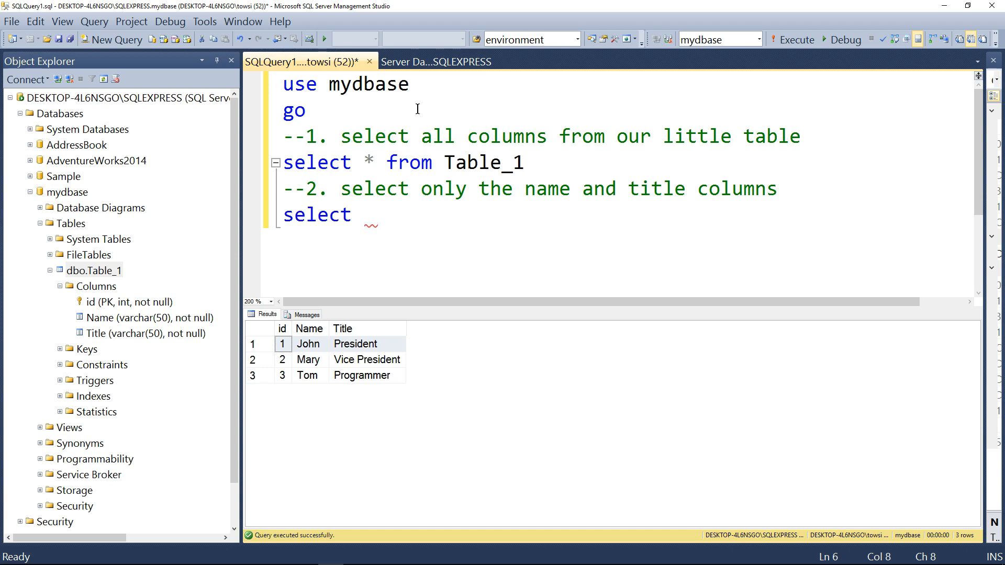
text(nam)
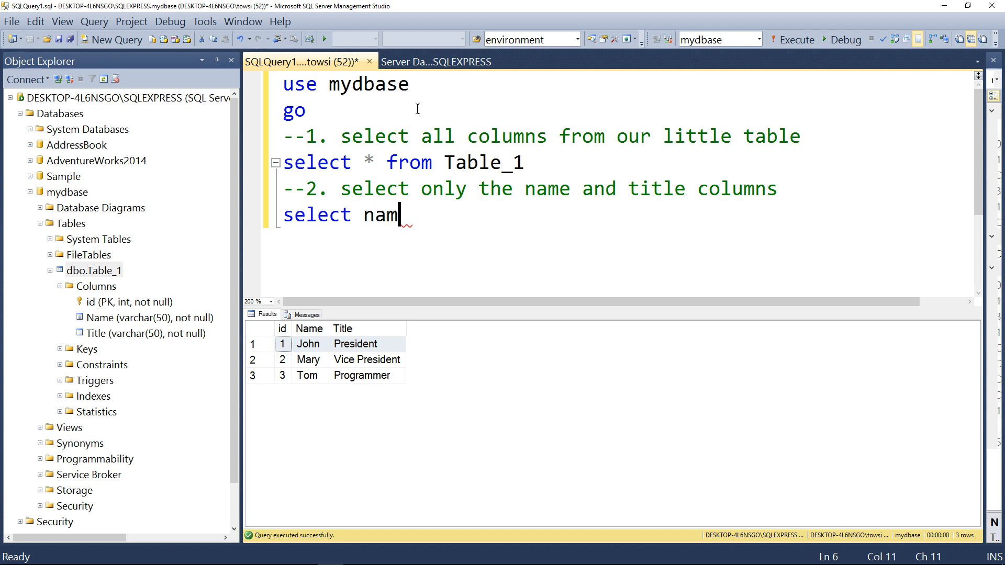
text(e,title)
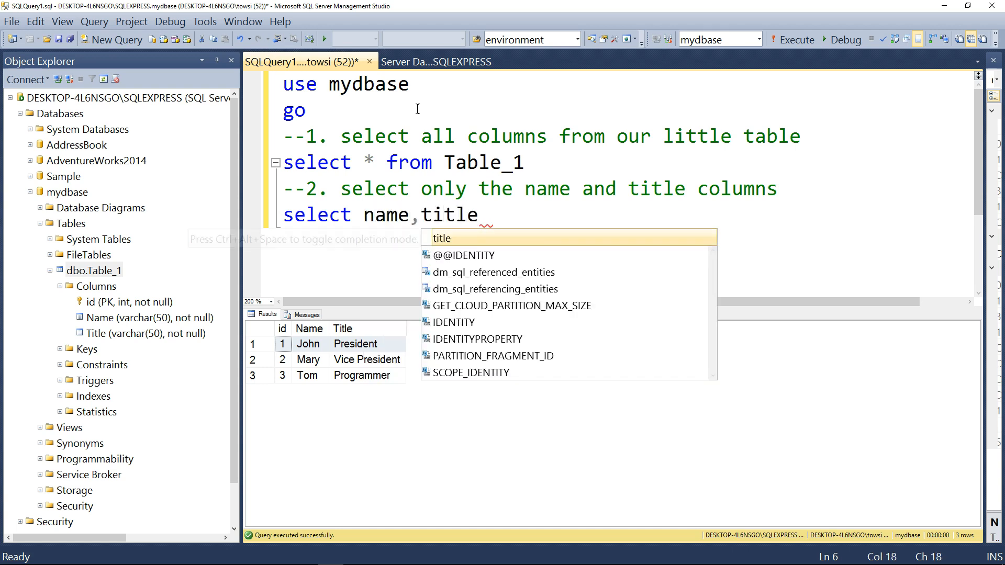
text( from)
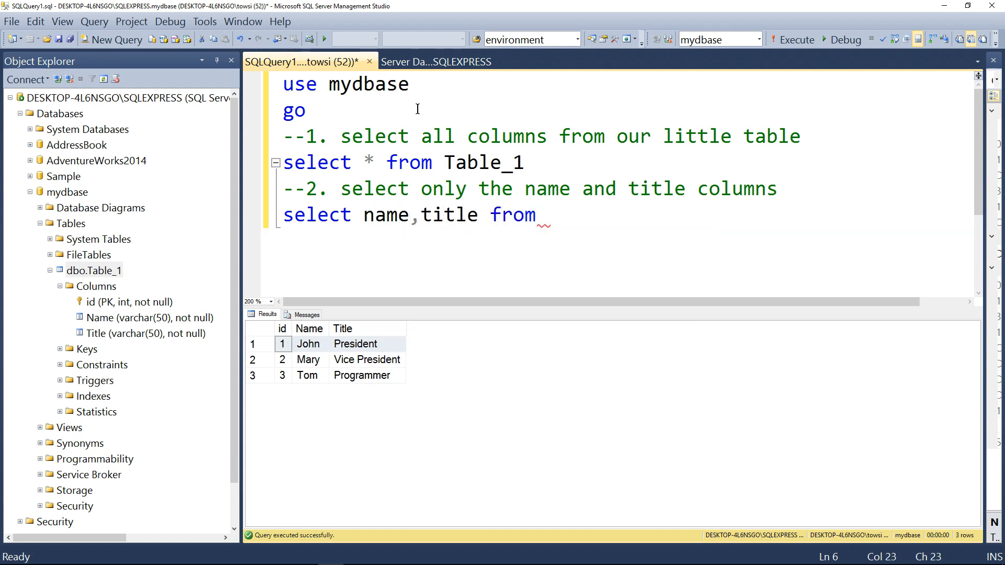
text( tab)
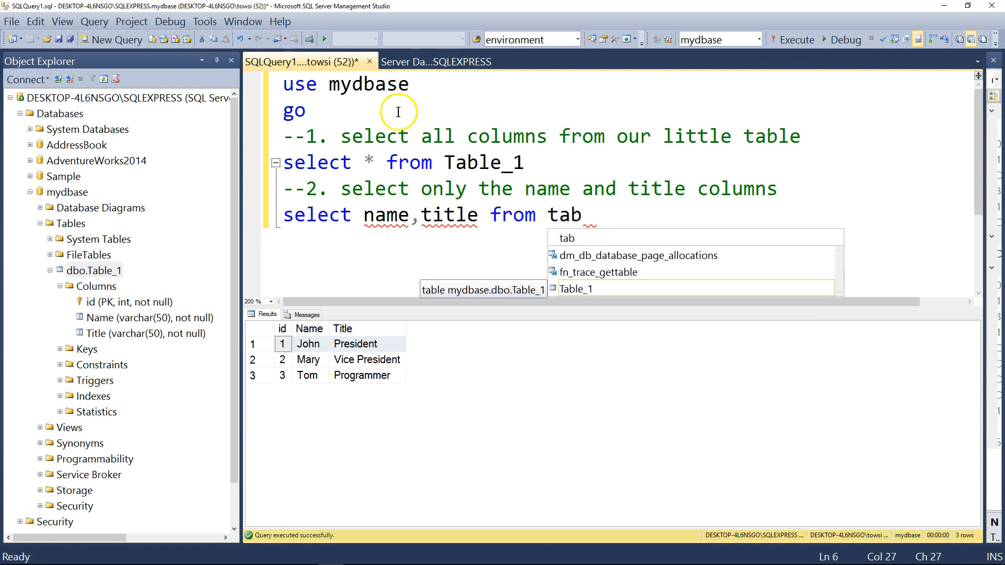
click(573, 290)
click(574, 291)
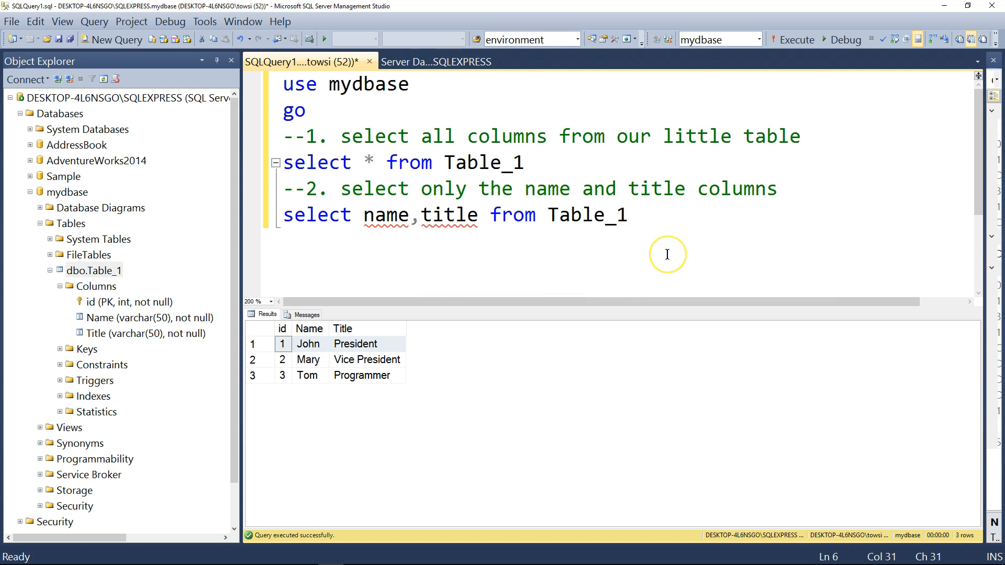
drag(667, 225, 254, 214)
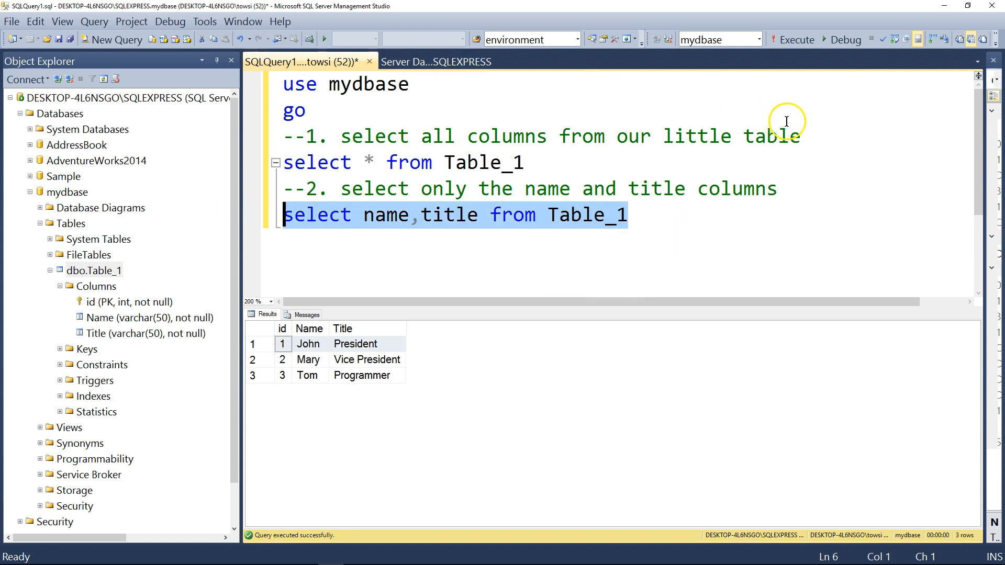
click(798, 40)
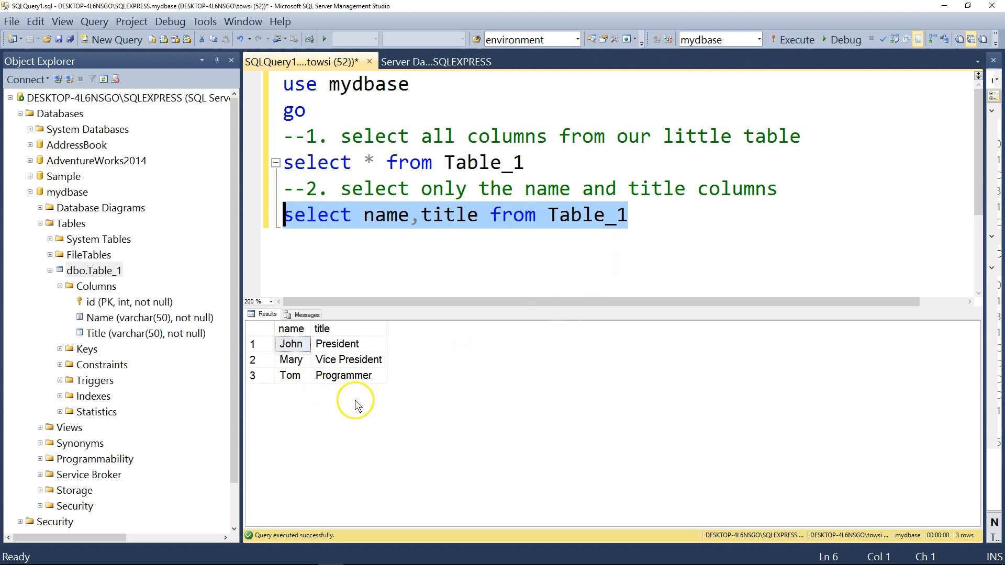
- Debug only the "select name,title from Table_1" statement using Step Into, look over the debugging controls, and stop the debugging session
click(627, 224)
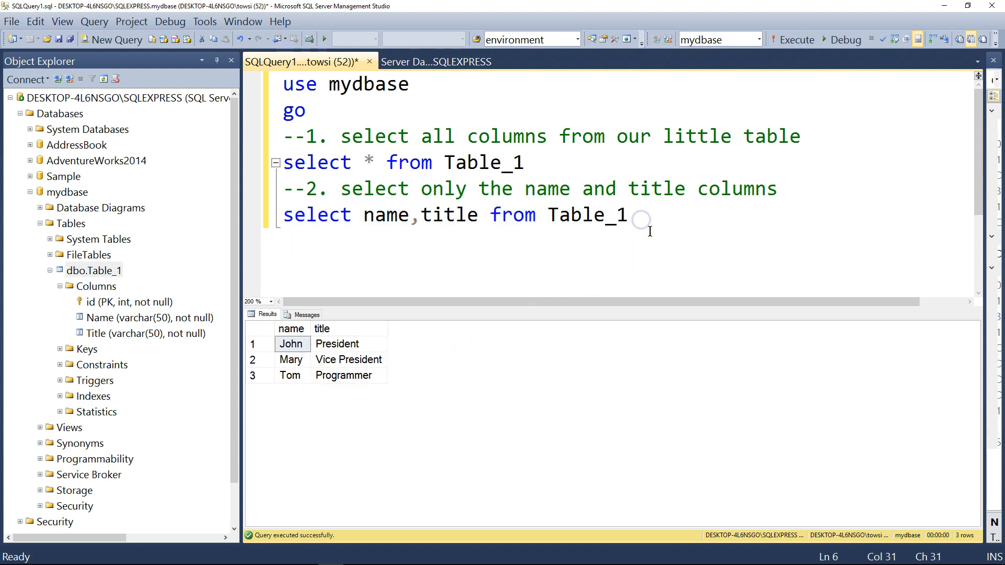
click(646, 233)
click(160, 23)
click(639, 223)
drag(630, 217, 229, 214)
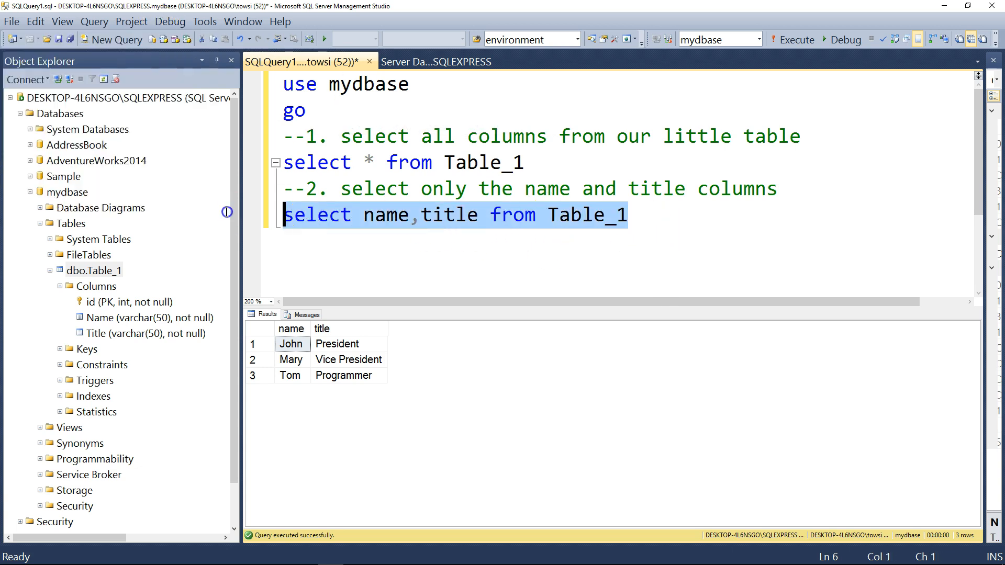
click(179, 24)
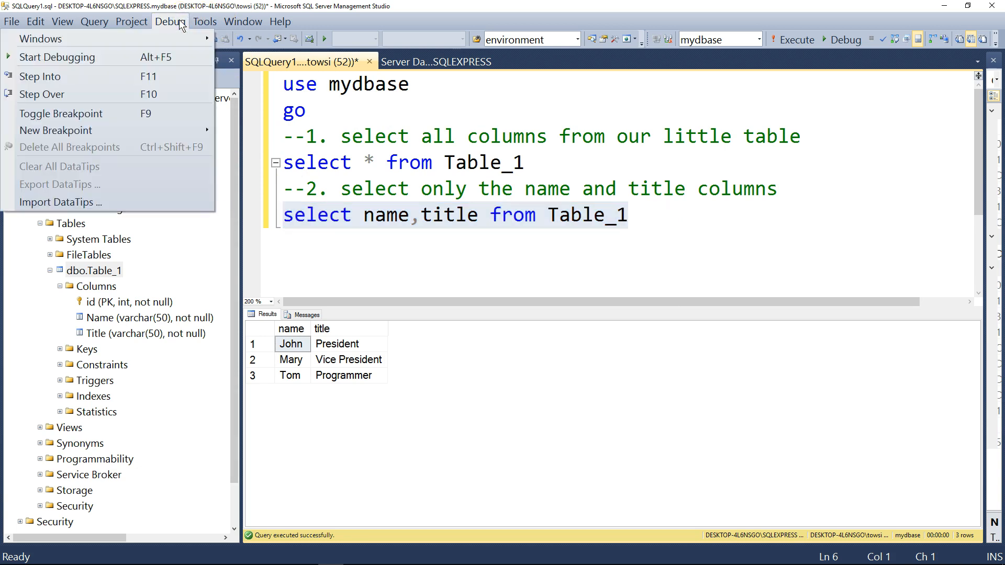
click(146, 77)
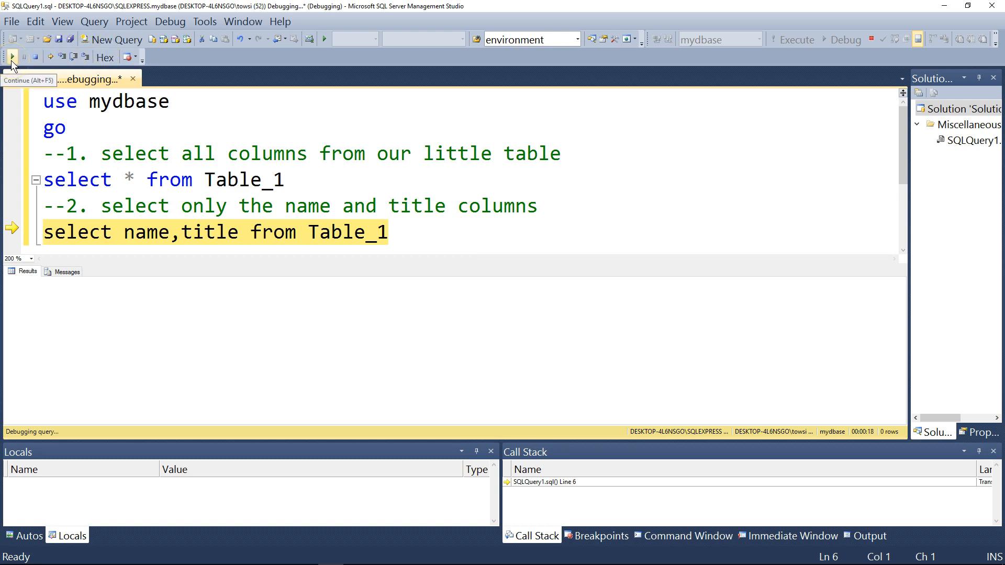
click(34, 58)
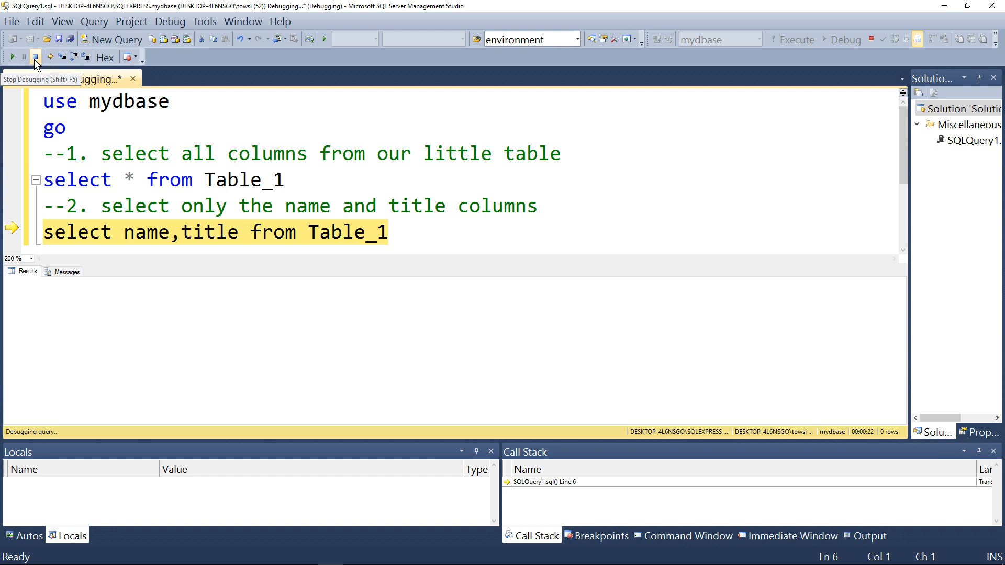
click(61, 56)
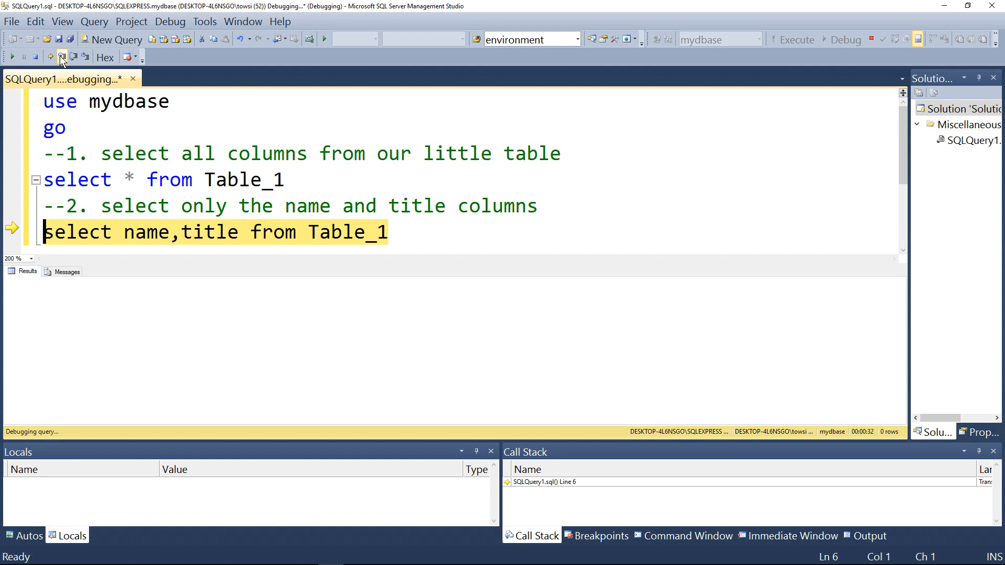
click(37, 58)
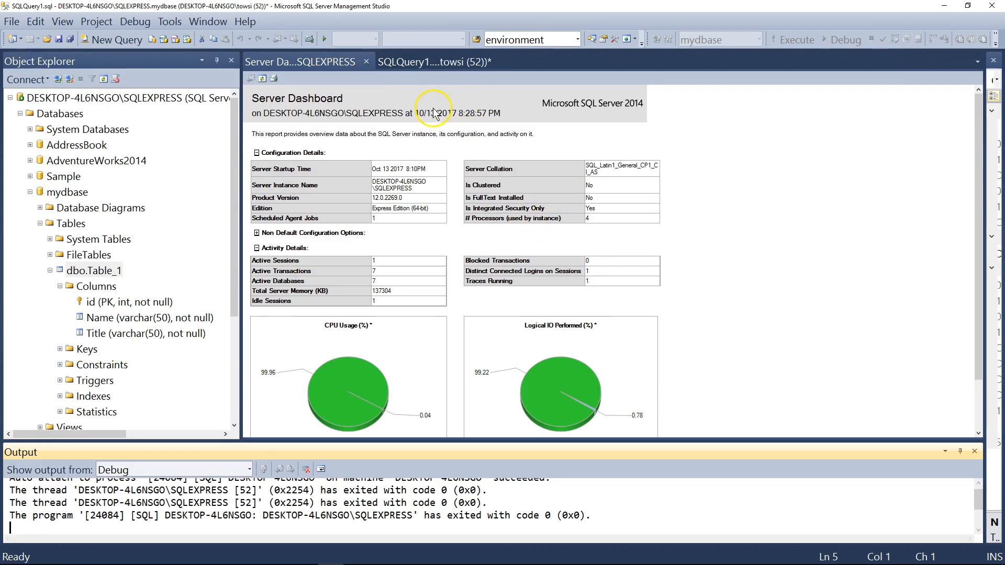
- Close the Server Dashboard report and the Output window, enlarging the query editor area and checking the execution messages
click(366, 61)
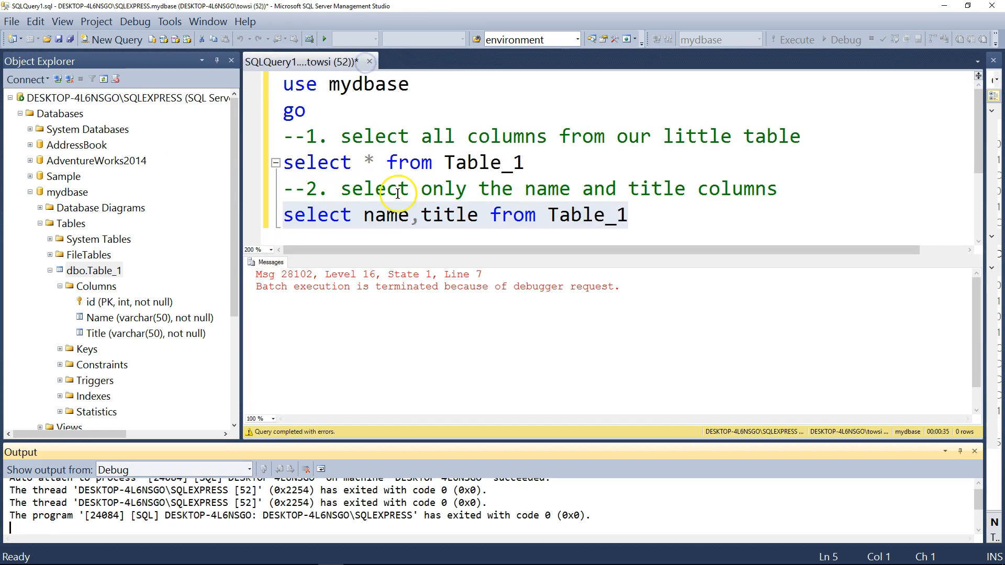
drag(522, 251, 531, 267)
click(613, 243)
drag(625, 307, 244, 296)
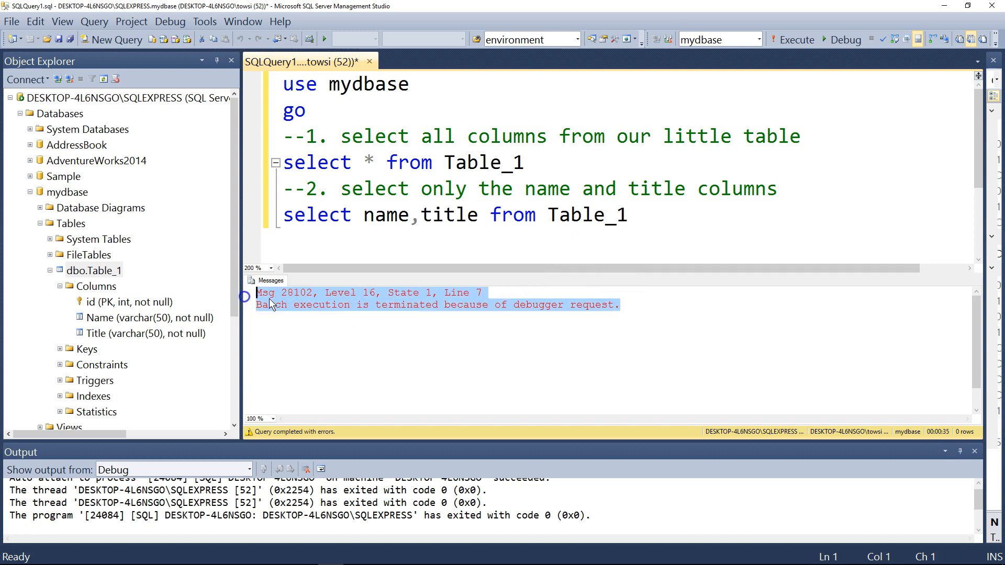
click(637, 215)
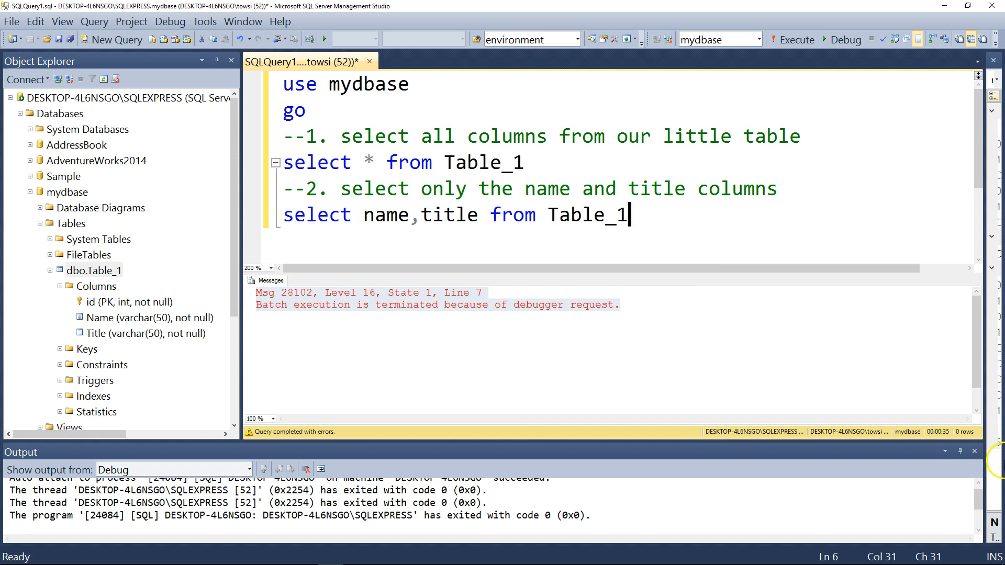
click(974, 451)
click(466, 280)
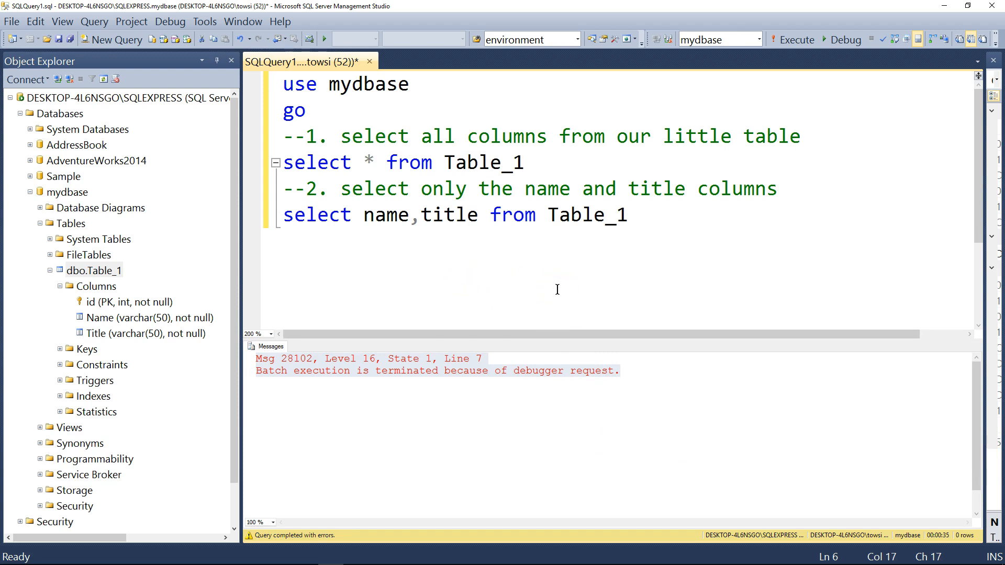